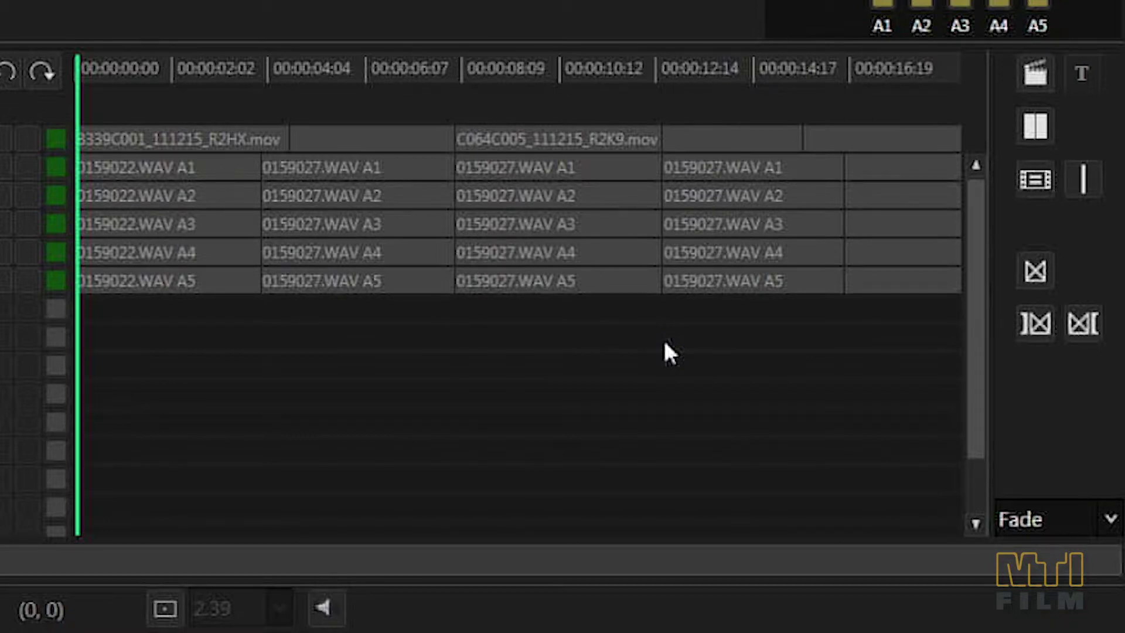
Turn on gap trim mode and trim the end of the first V1 clip, B339C001_111215_R2HX.mov, to an earlier point, leaving a gap.
click(1026, 140)
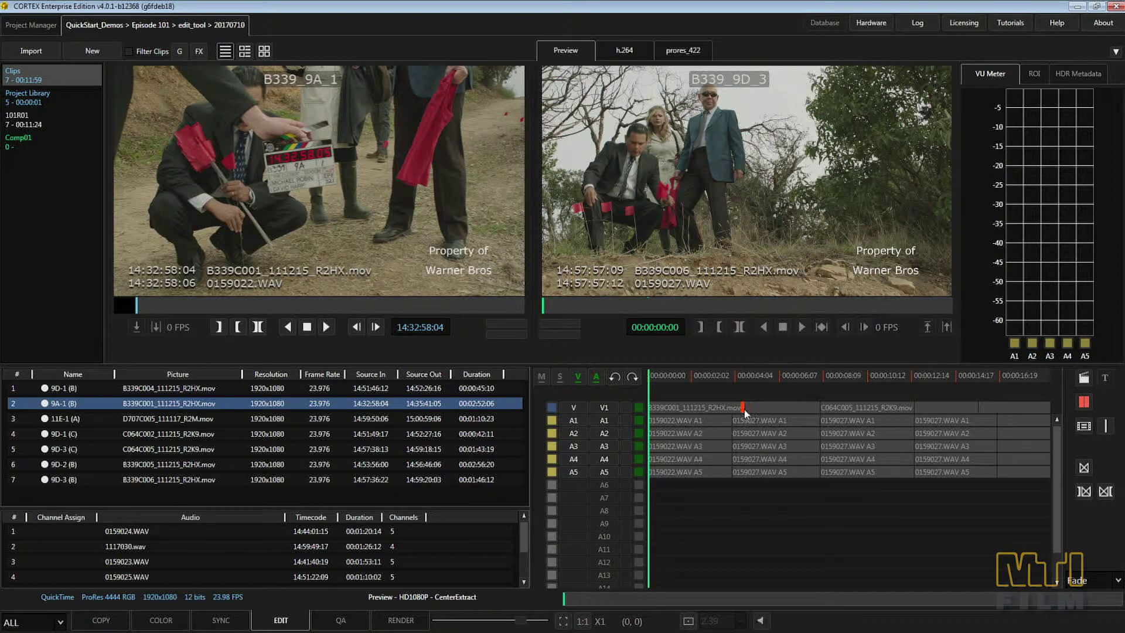
drag(743, 410, 713, 410)
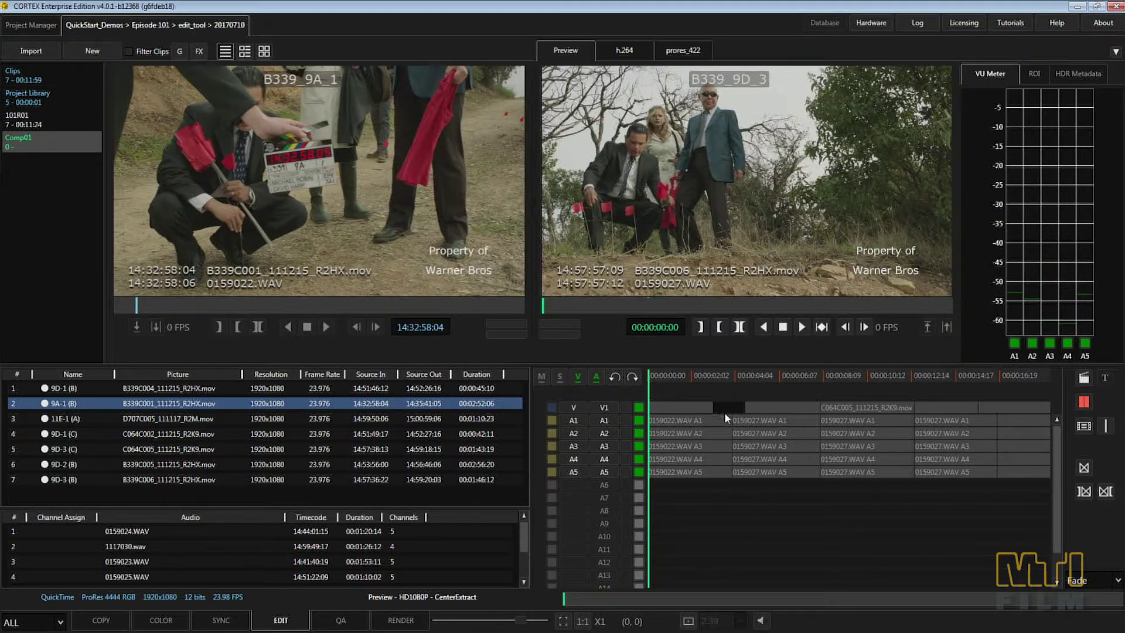
Switch to ripple trim mode and ripple trim the end of the first V1 clip, B339C001_111215_R2HX.mov, to an earlier point.
click(1079, 404)
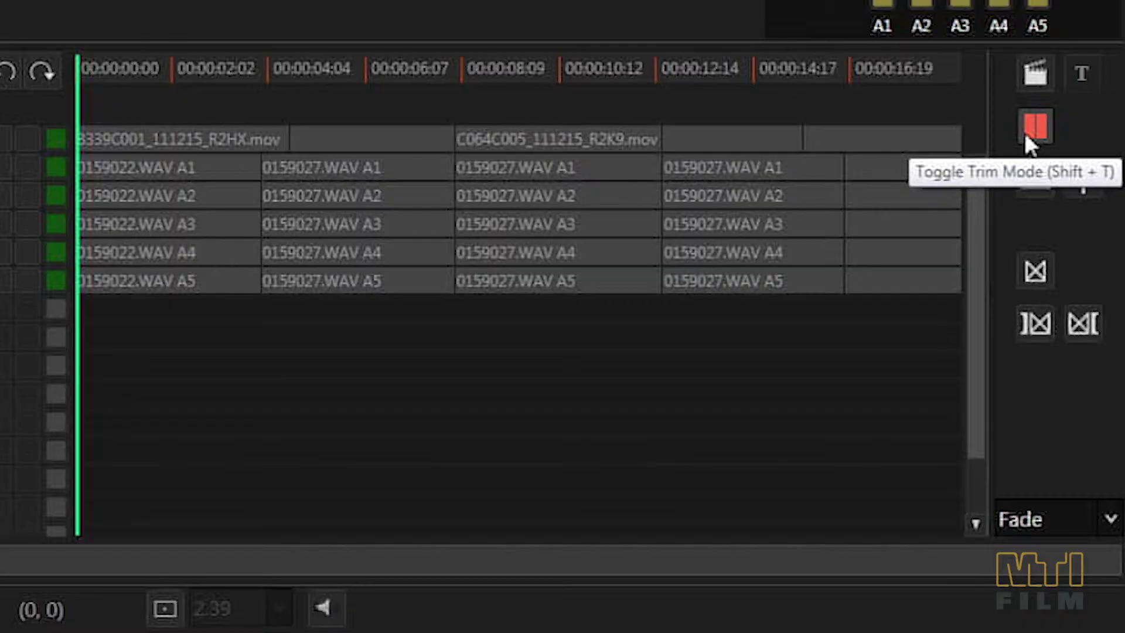
key(ctrl+t)
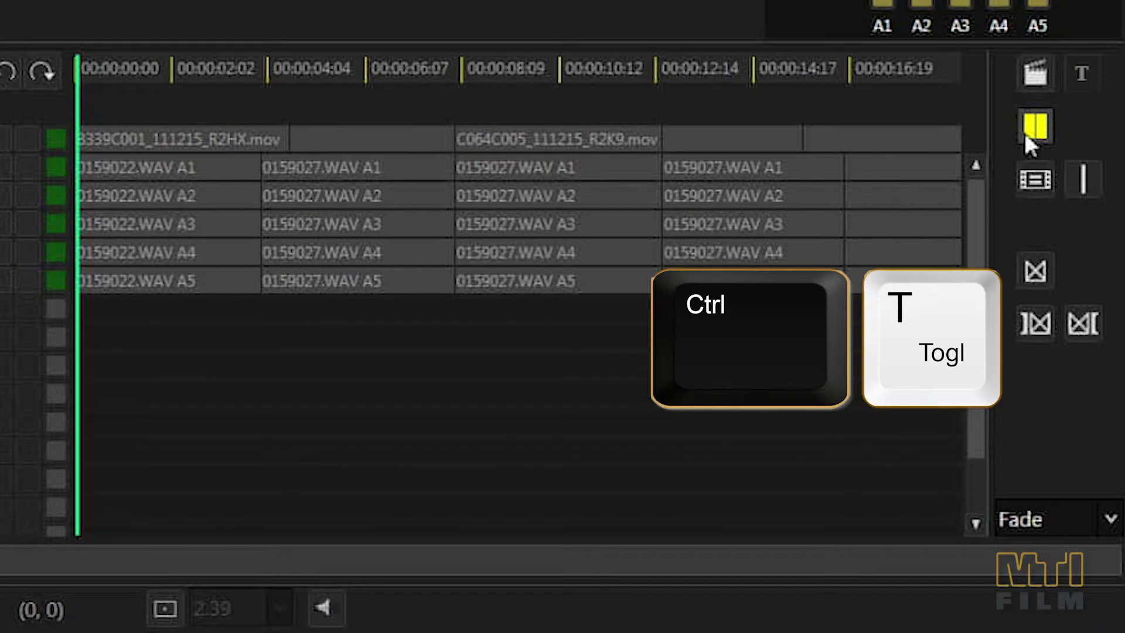
drag(282, 137, 216, 140)
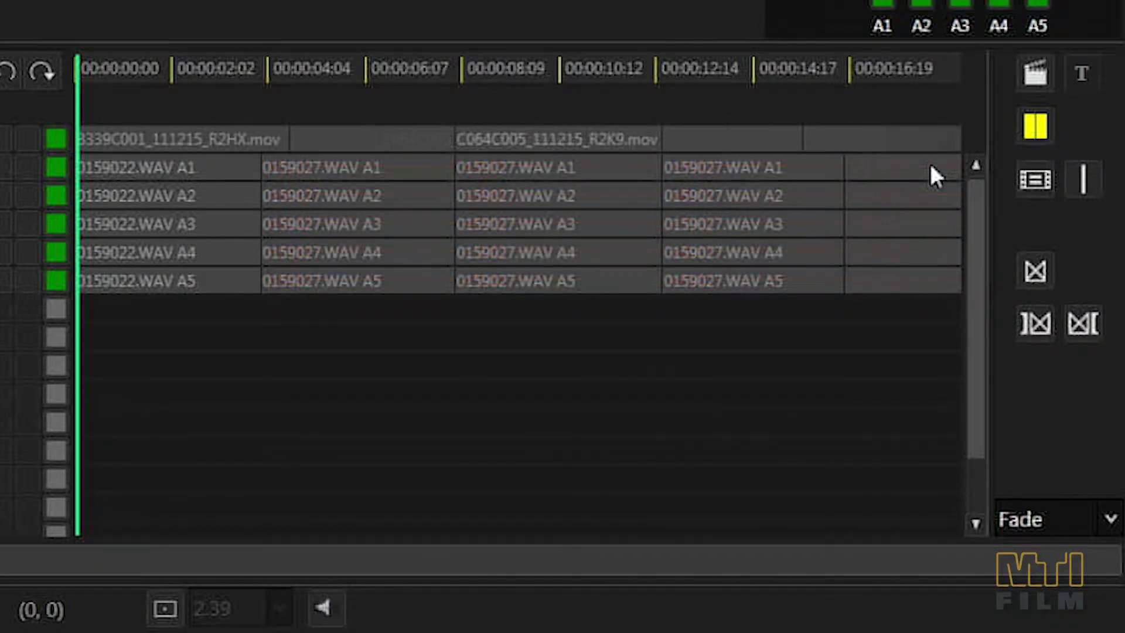
Return to gap trim mode and trim the start of clip C064C005_111215_R2K9.mov on V1 by +1:00.
click(1035, 130)
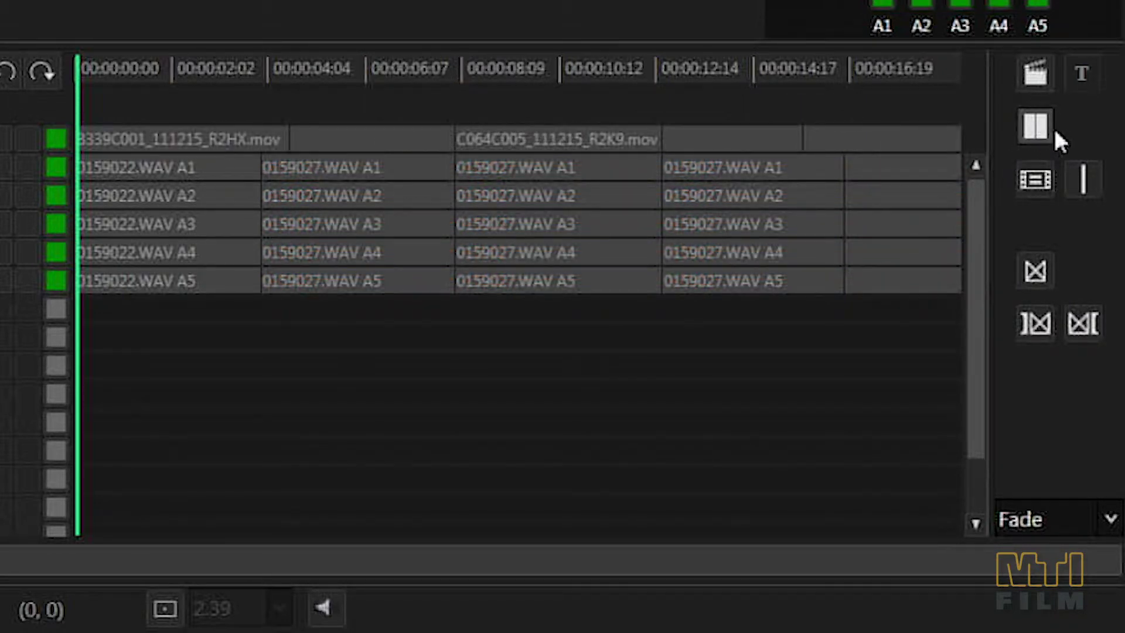
click(1052, 131)
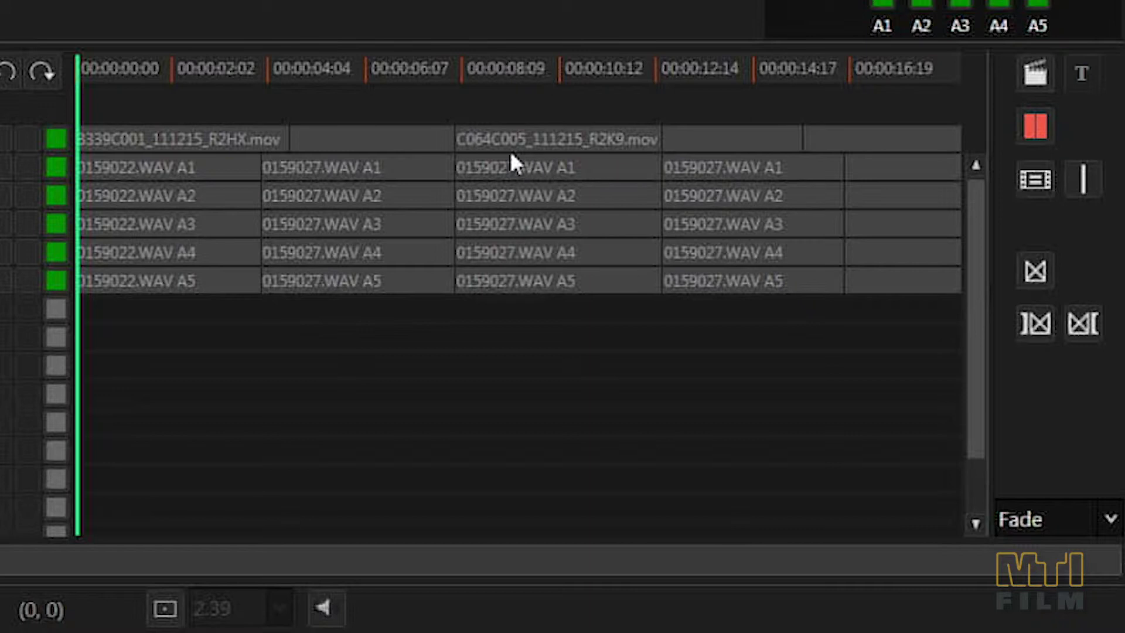
mouse_move(459, 139)
mouse_down()
mouse_move(555, 141)
mouse_move(471, 141)
mouse_up()
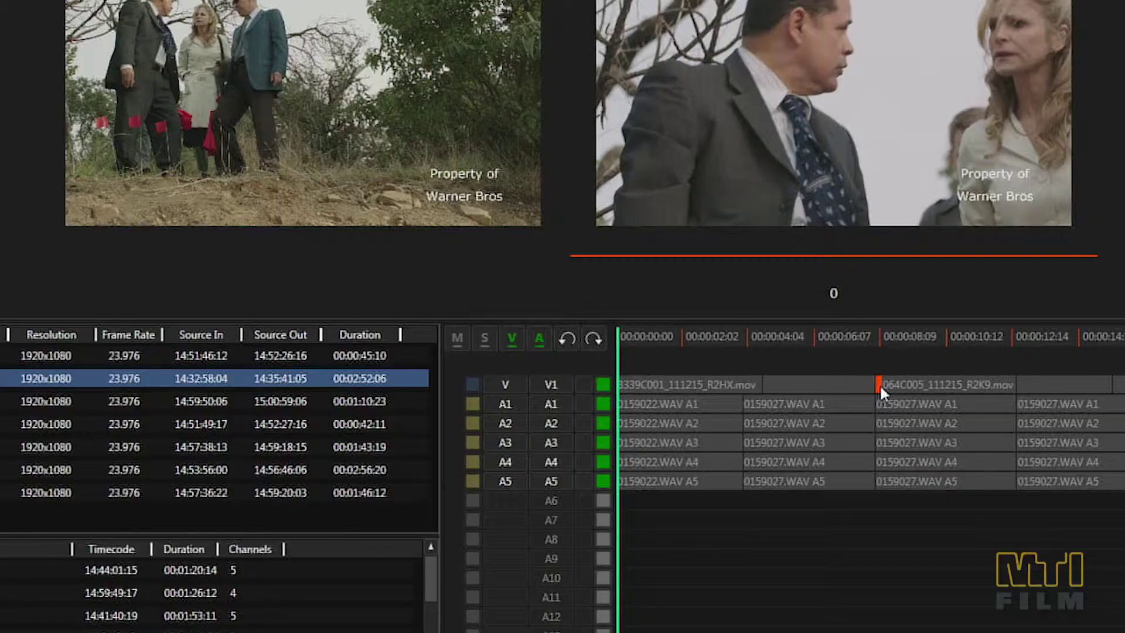
key(plus)
text(100)
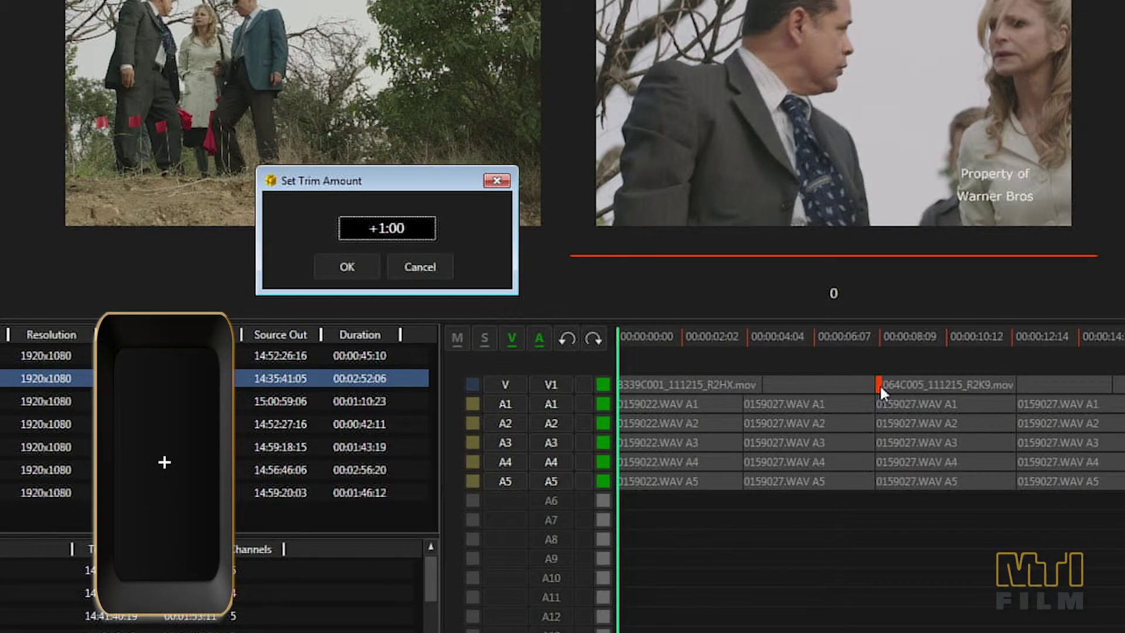
key(Return)
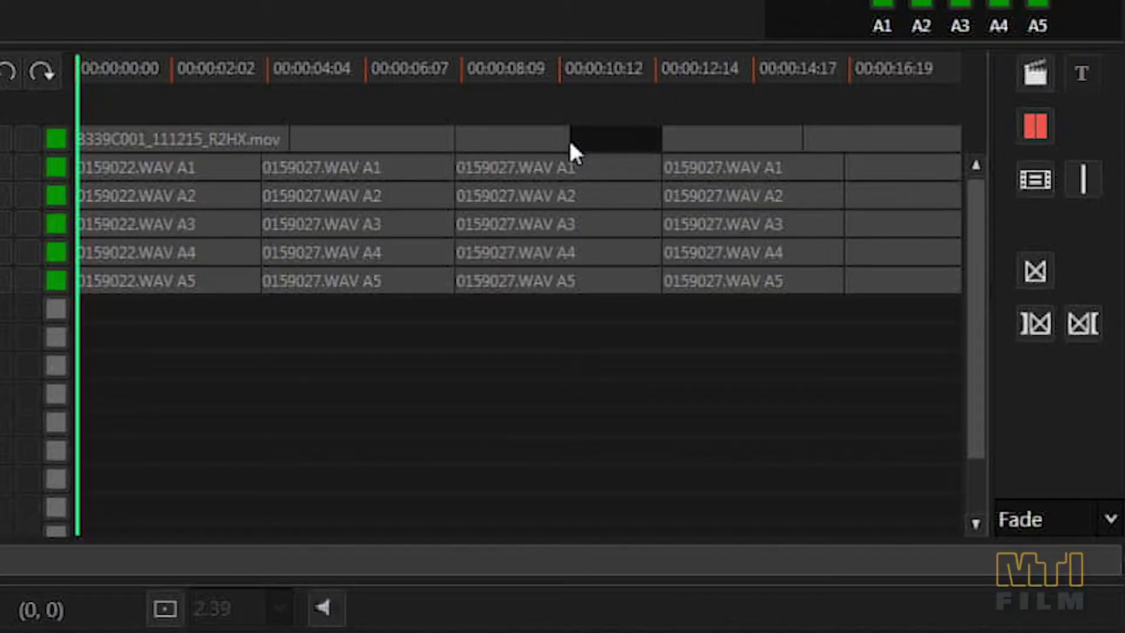
Extend the shortened end of the third V1 clip by 2:00 to close the gap before the following clip.
drag(564, 138, 663, 136)
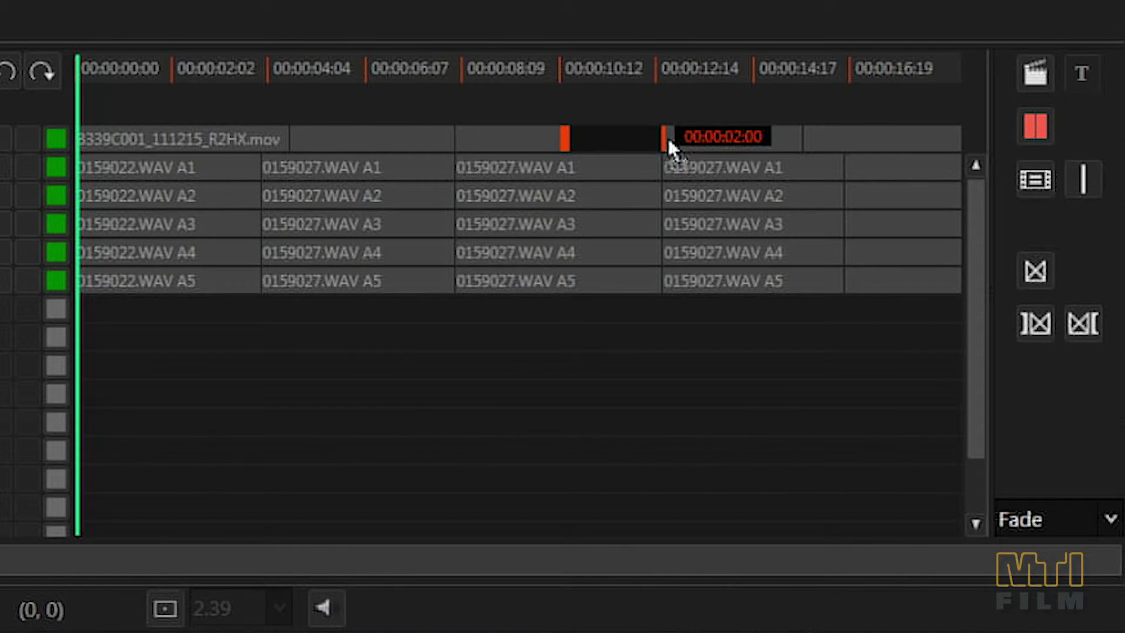
drag(669, 141, 667, 151)
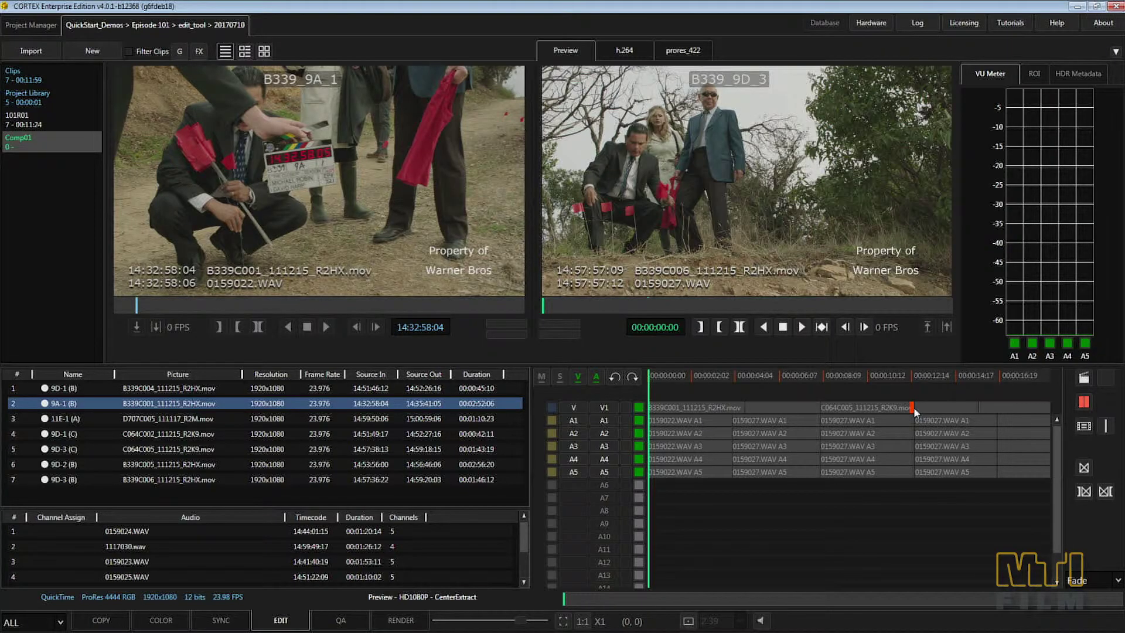
Gap trim the end of clip C064C005_111215_R2K9.mov to an earlier point, and extend it back to meet the following clip.
drag(913, 407, 827, 407)
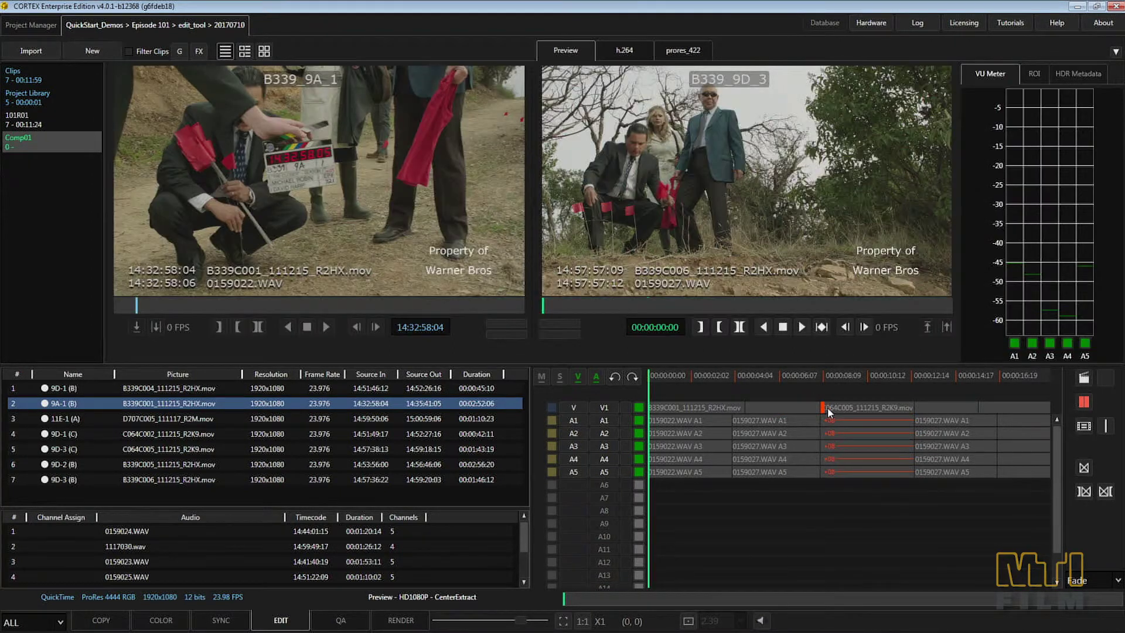
click(911, 408)
drag(912, 409, 873, 410)
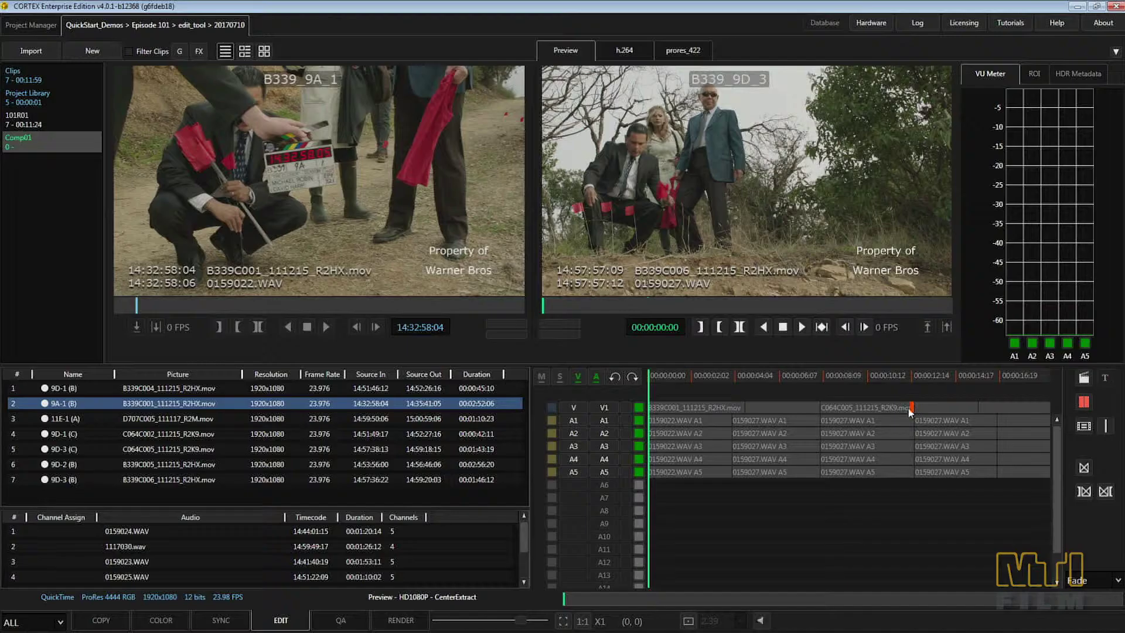
drag(656, 138, 572, 150)
drag(871, 412, 916, 413)
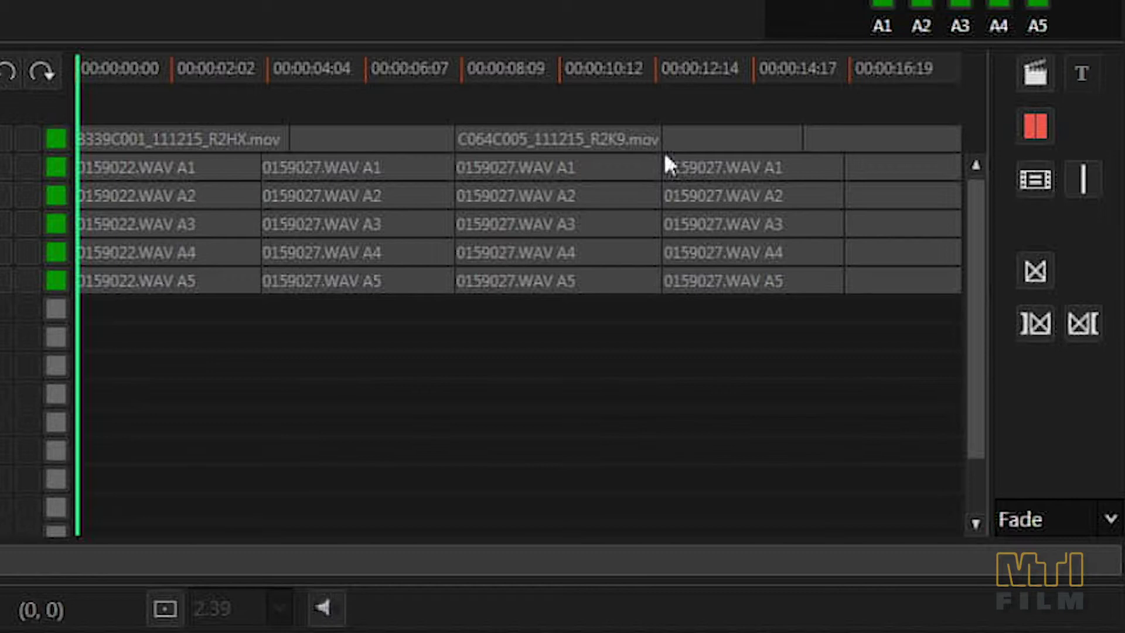
Roll the edit point between C064C005_111215_R2K9.mov and B339C006_111215_R2HX.mov earlier, and roll it back to its original position.
key(shift)
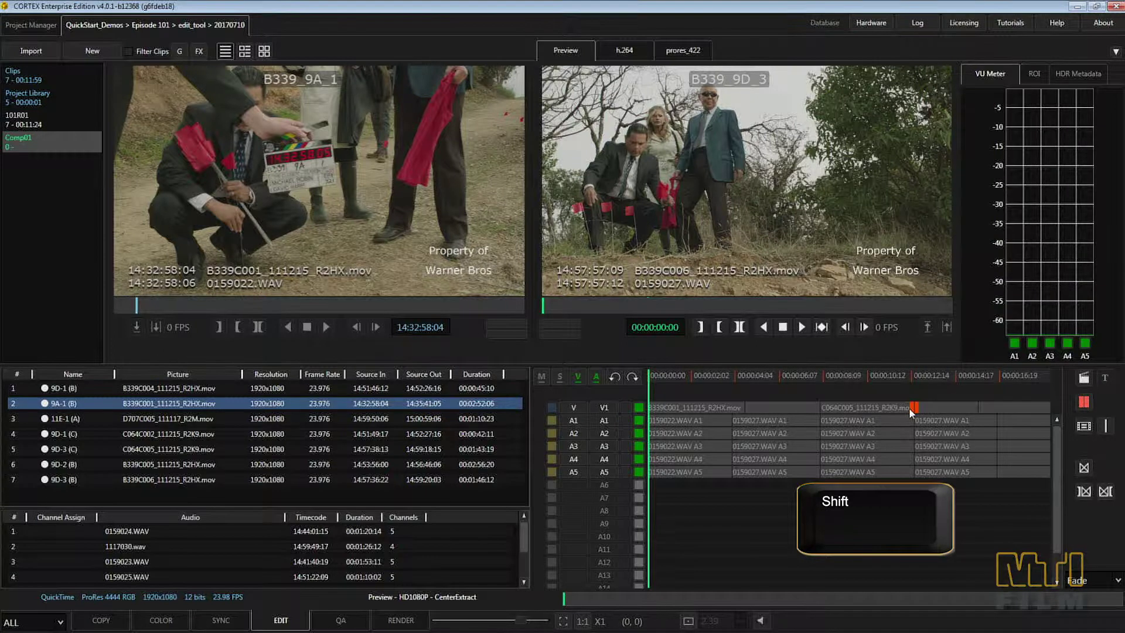
drag(659, 139, 593, 147)
drag(883, 411, 861, 406)
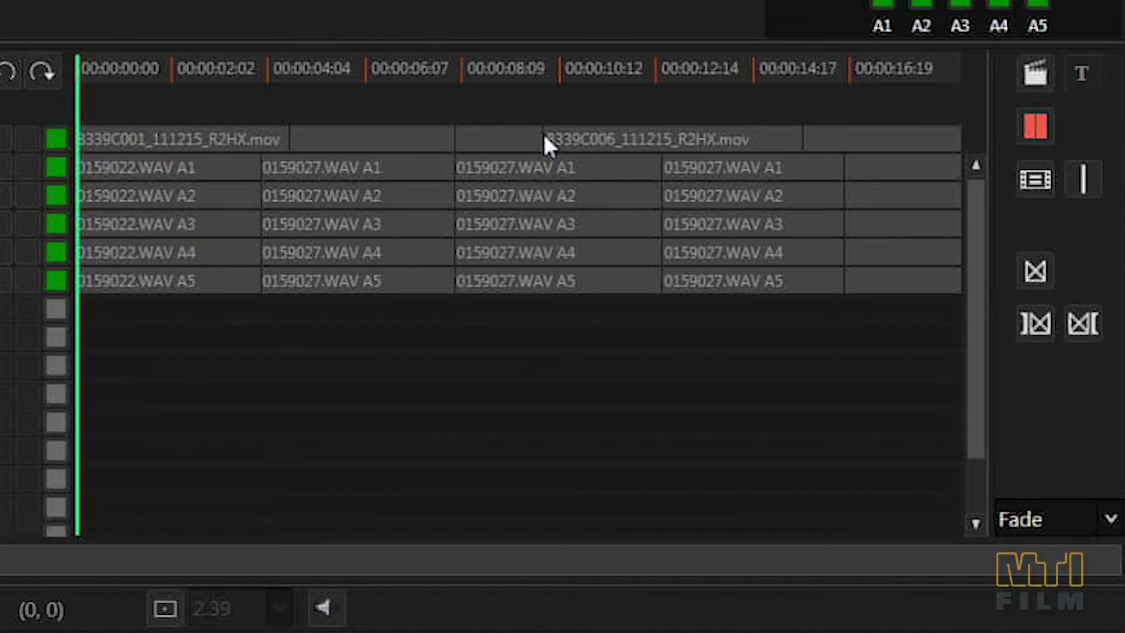
drag(542, 131, 691, 166)
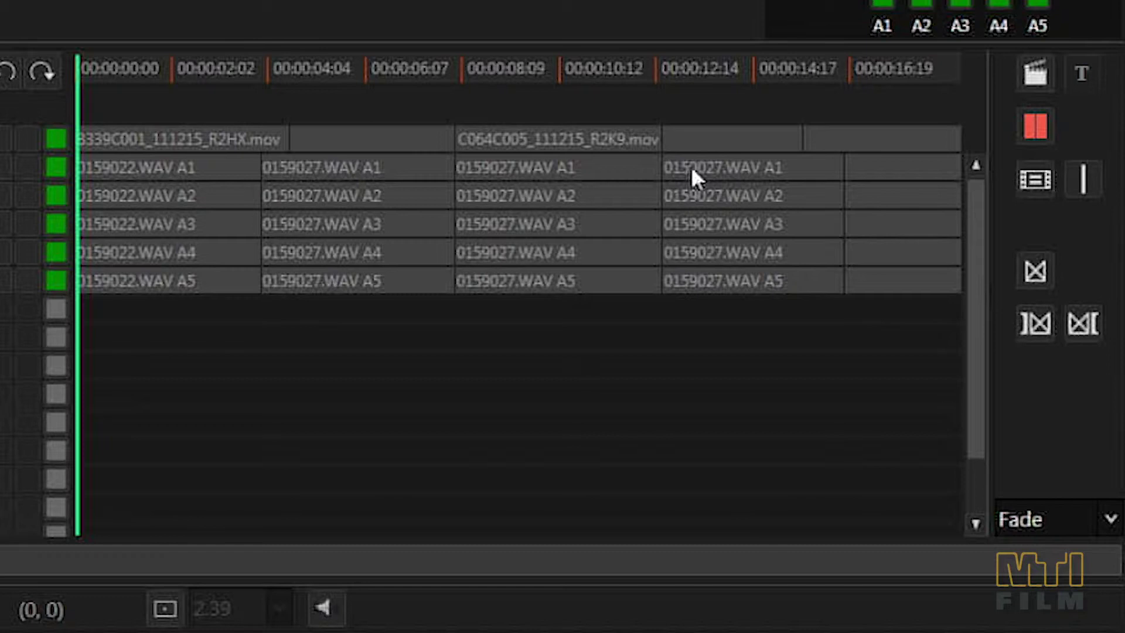
Slide clip C064C005_111215_R2K9.mov about 1:21 earlier between its neighbours on V1, and slide it back to its original position.
key(alt)
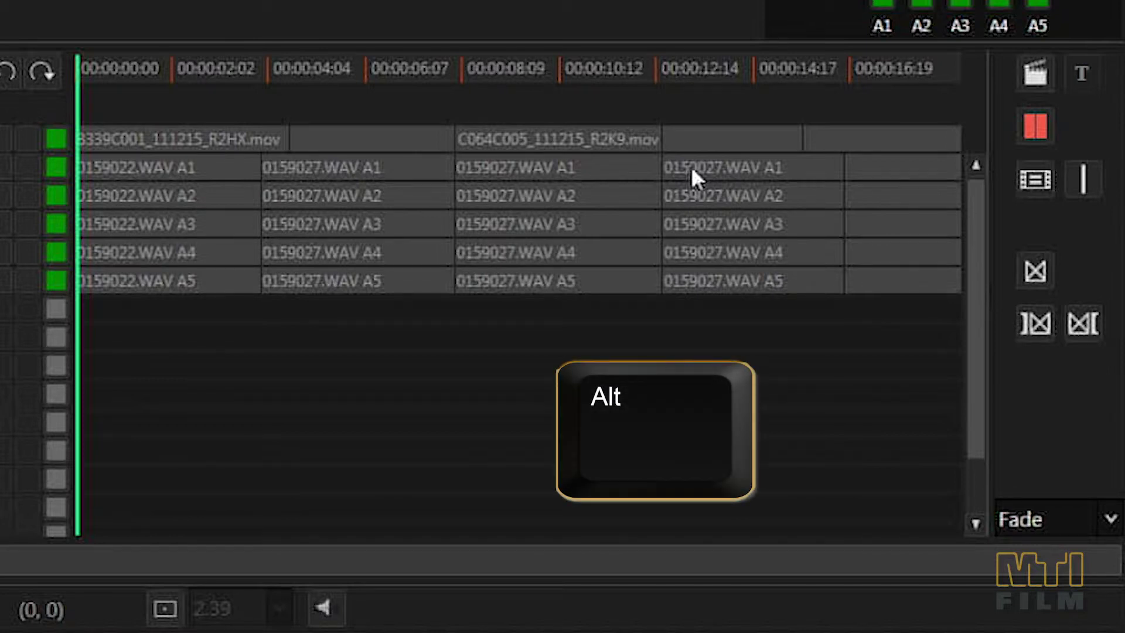
alt+click(579, 145)
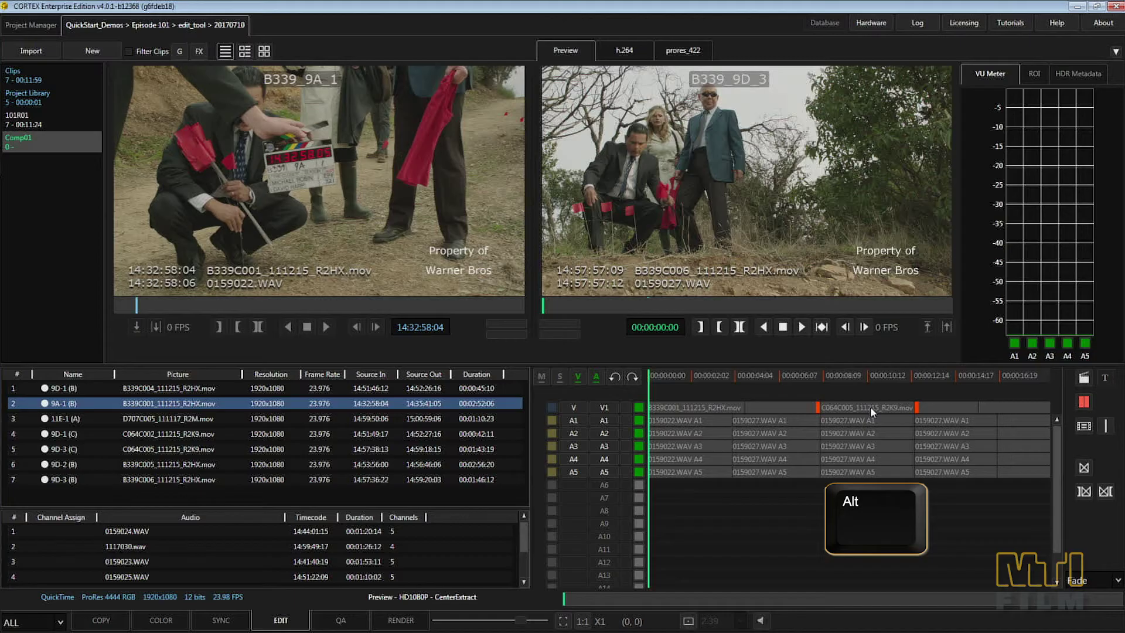
drag(870, 407, 828, 405)
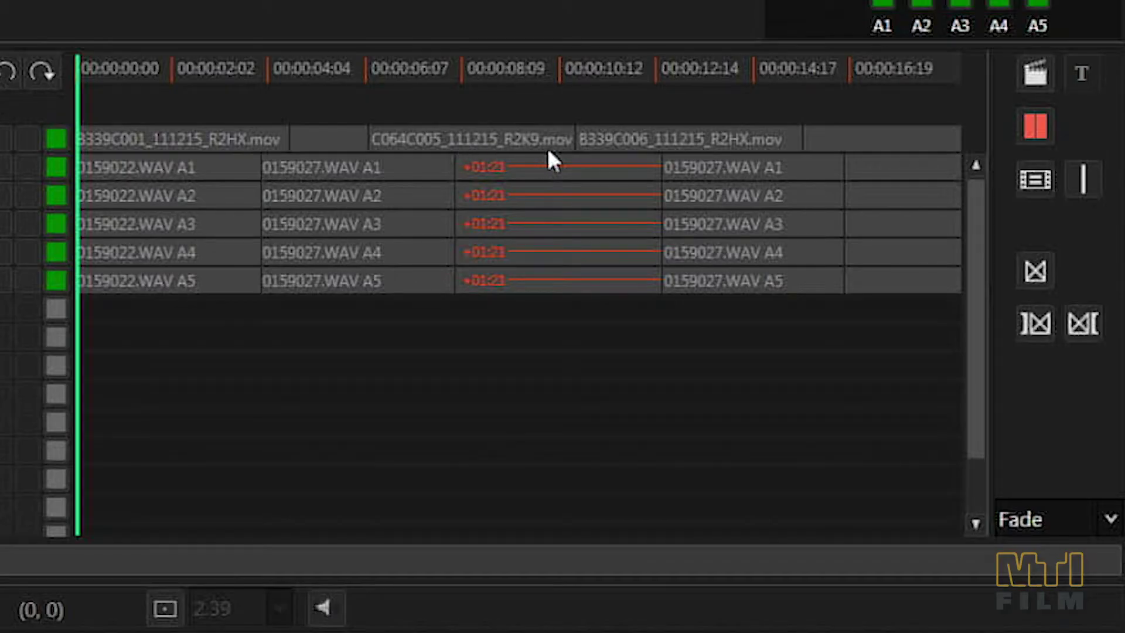
drag(473, 143, 556, 145)
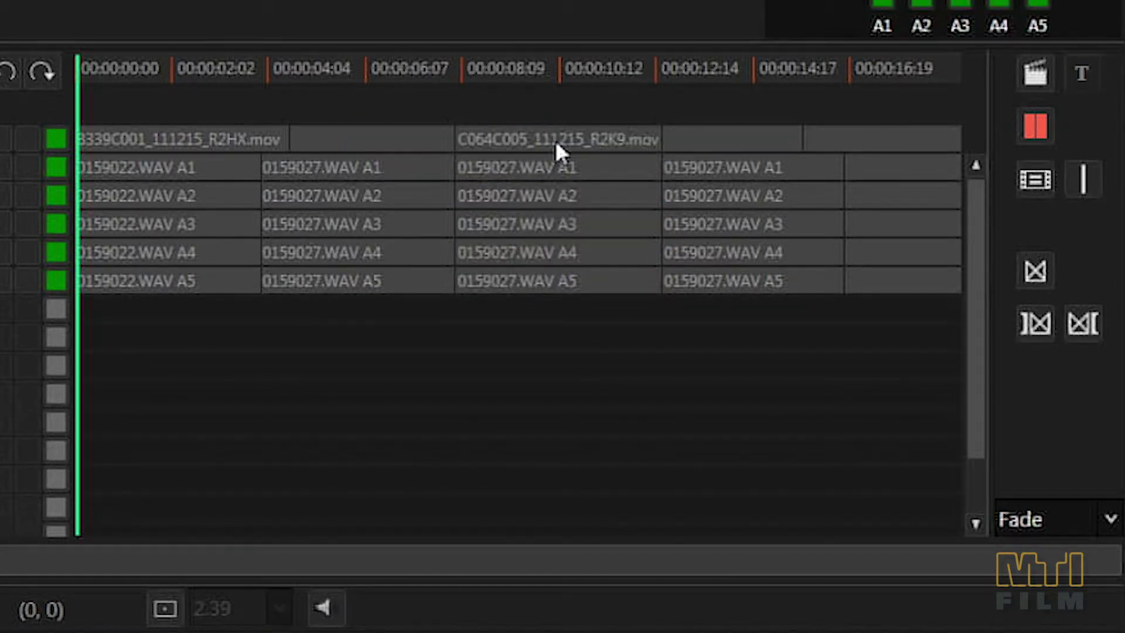
Slip the footage inside clip C064C005_111215_R2K9.mov on V1 without moving the clip on the timeline.
key(shift+alt)
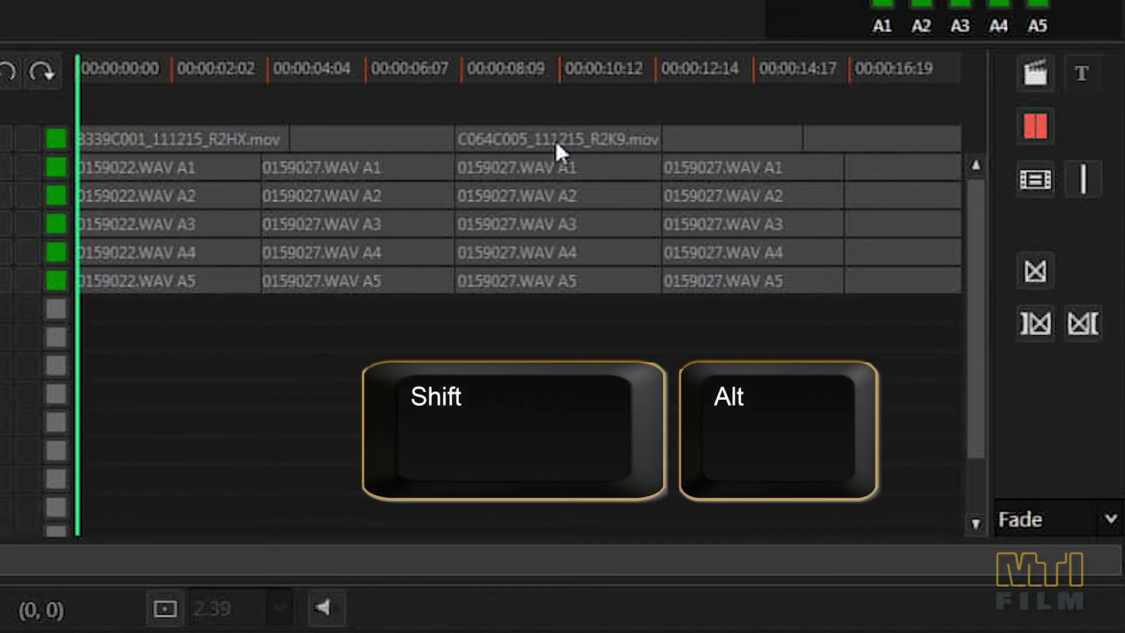
alt+shift+click(556, 139)
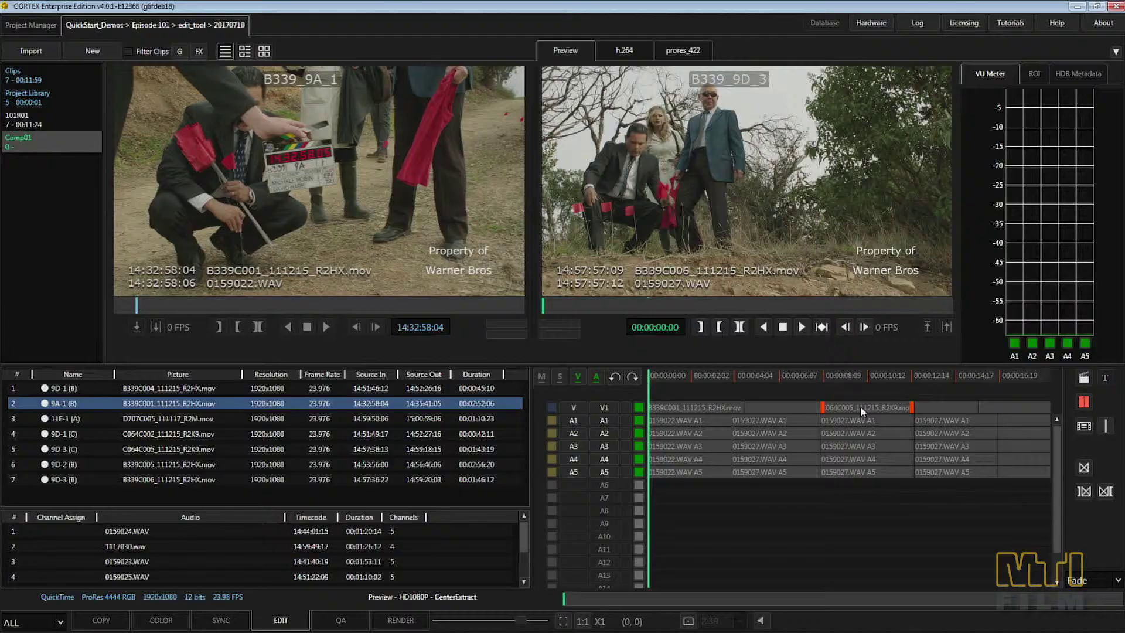
drag(850, 406, 827, 407)
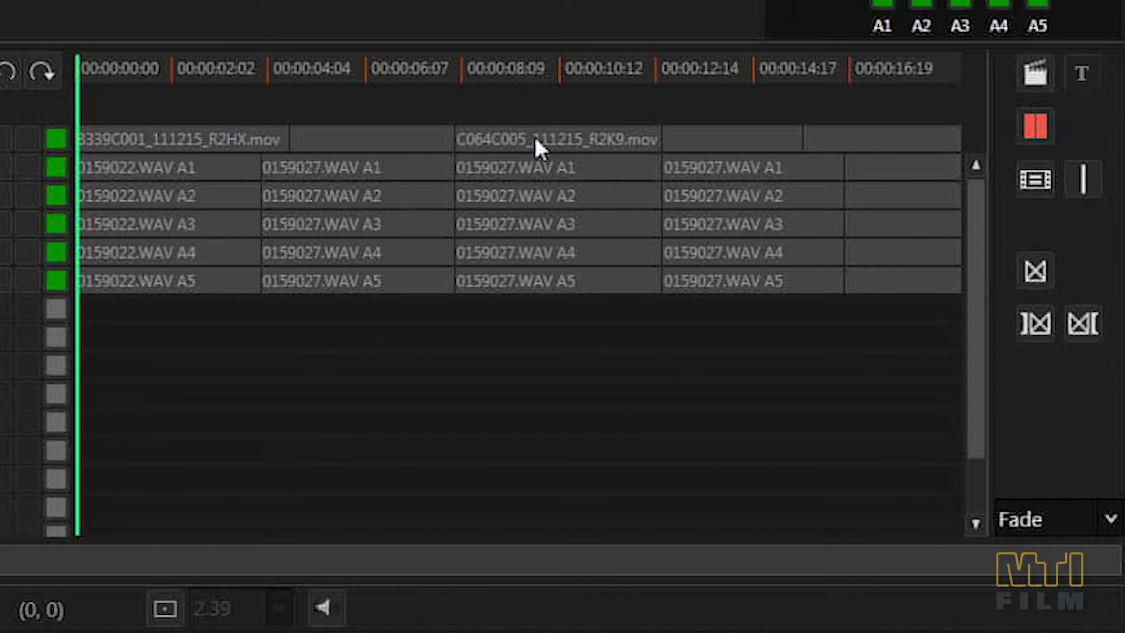
Switch to ripple trim mode and ripple trim the end of clip C064C005_111215_R2K9.mov on V1 to an earlier point.
key(ctrl)
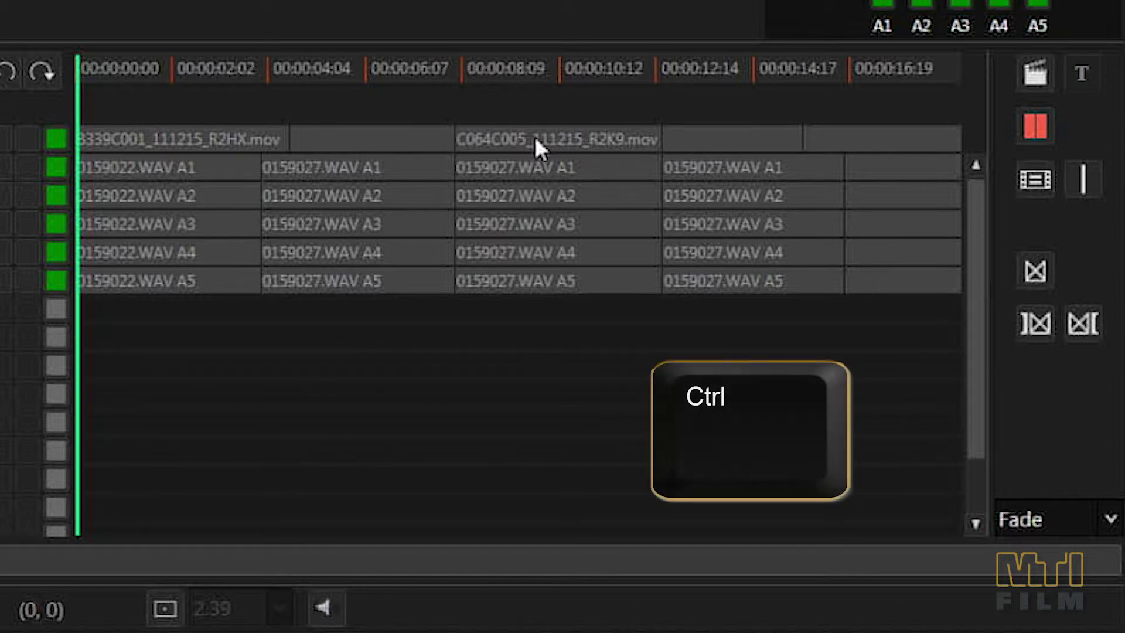
click(1028, 132)
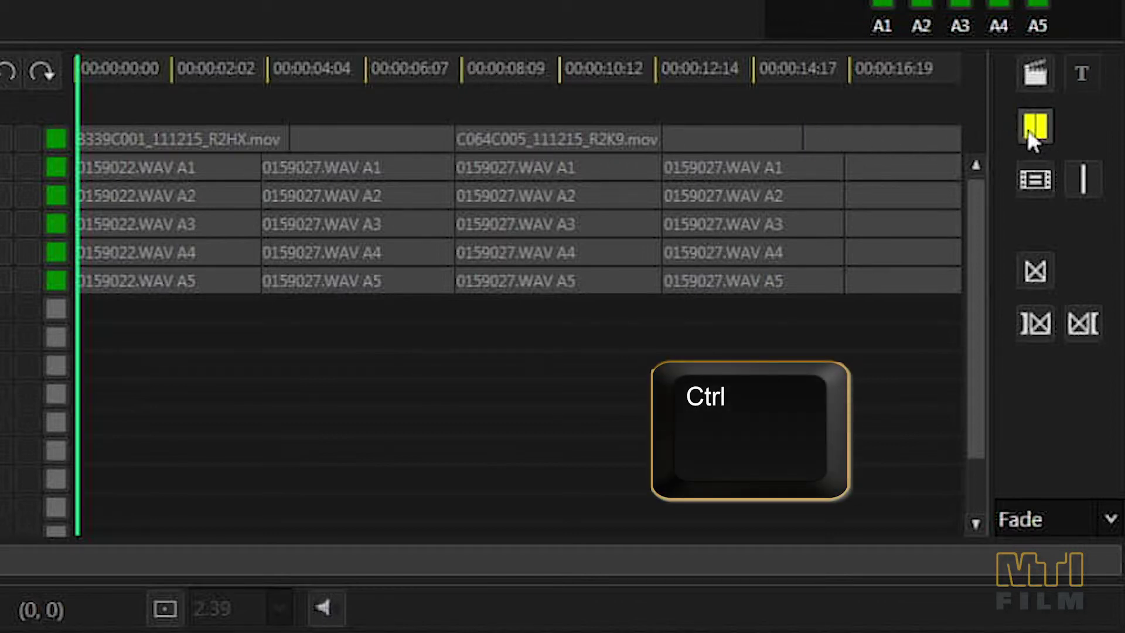
ctrl+click(656, 143)
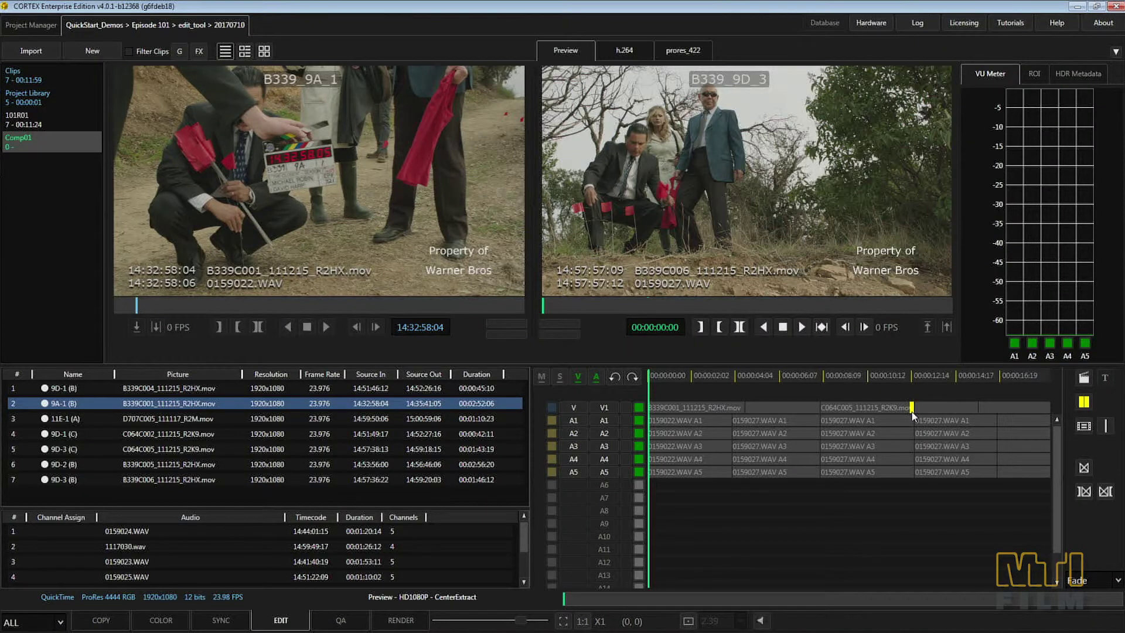
drag(911, 414, 871, 415)
drag(873, 414, 874, 414)
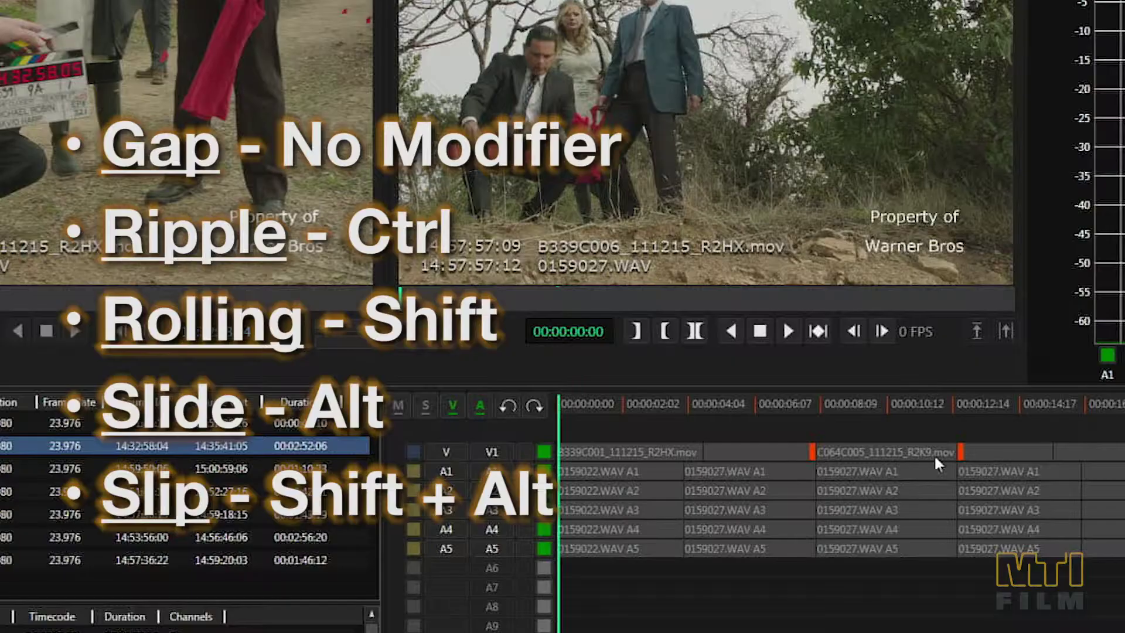
Select clip C064C005_111215_R2K9.mov on V1 for sliding and set the trim amount to -1:00.
alt+click(873, 449)
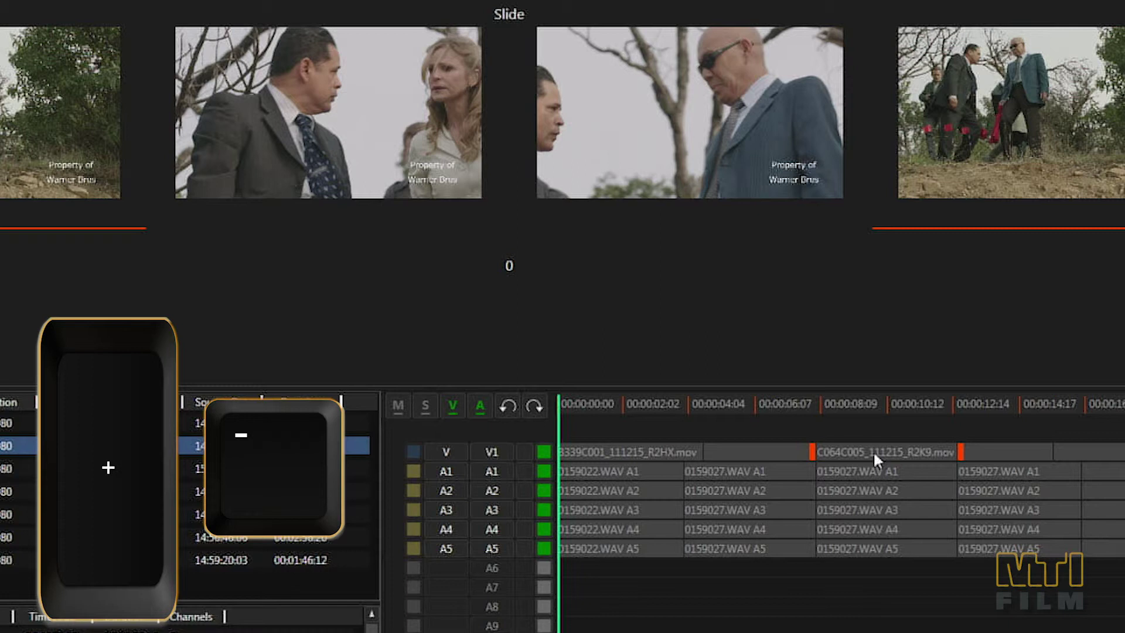
key(minus)
text(100)
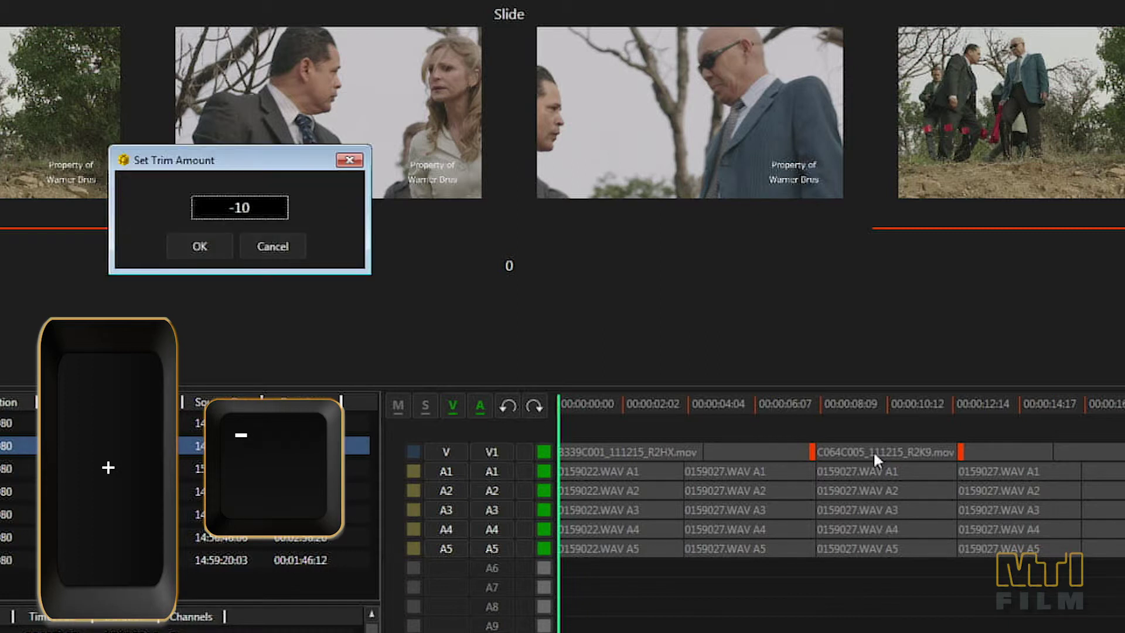
key(Return)
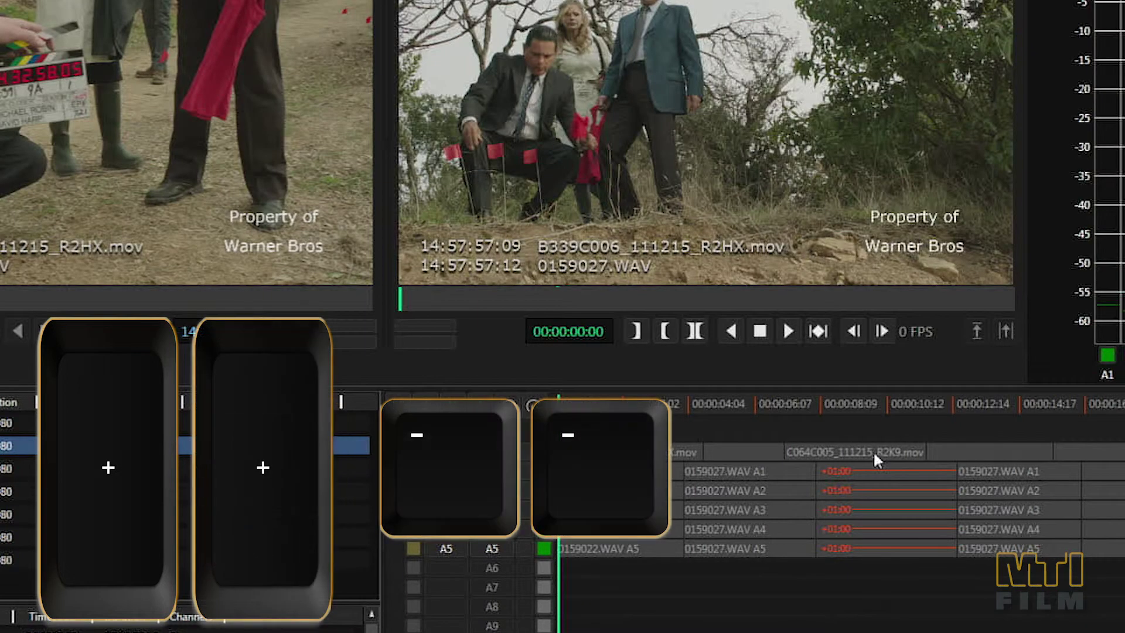
Slide clip C064C005_111215_R2K9.mov on V1 forward by a trim amount of +24 frames.
key(plus)
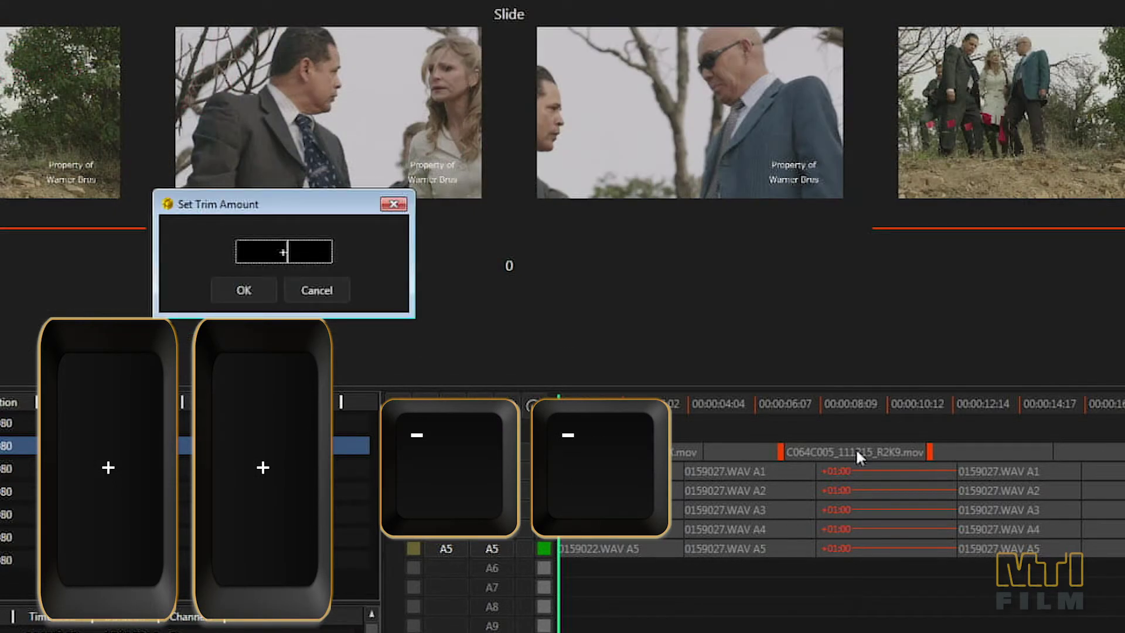
text(24)
key(Return)
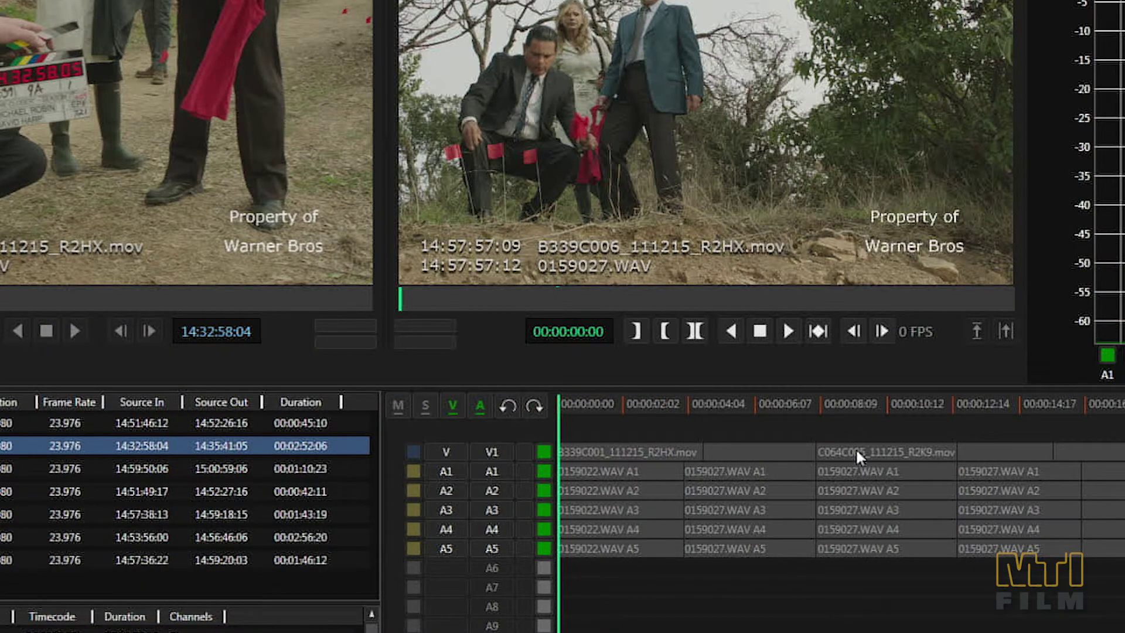
Trim the starts of clip C064C005_111215_R2K9.mov and its A1–A5 audio clips to a later point, leaving a gap on all tracks.
key(shift)
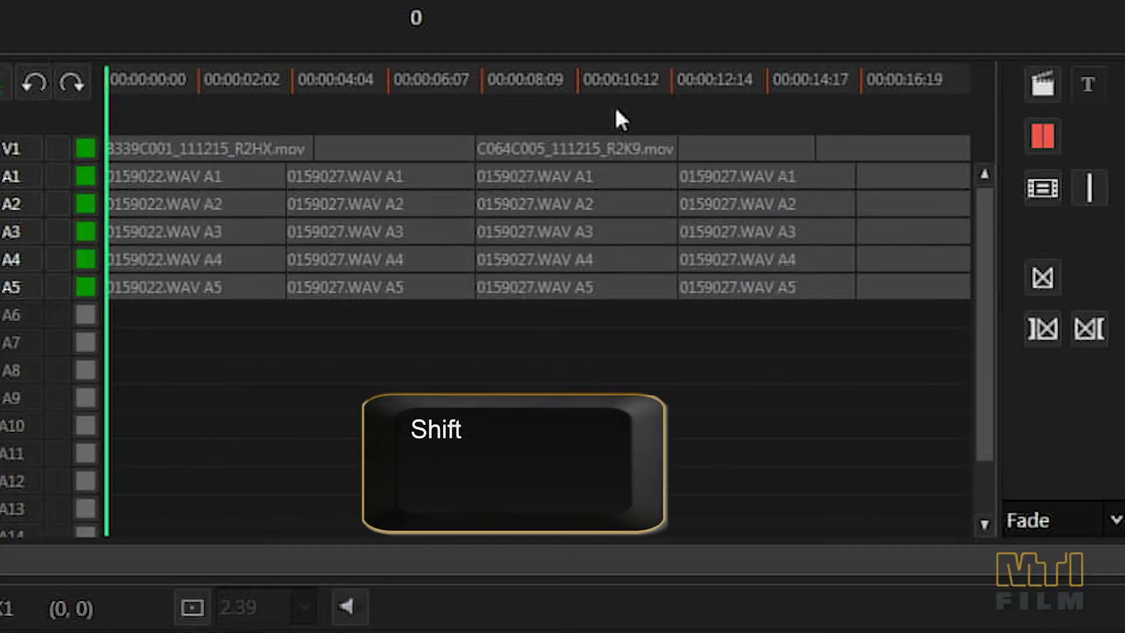
drag(495, 120, 479, 233)
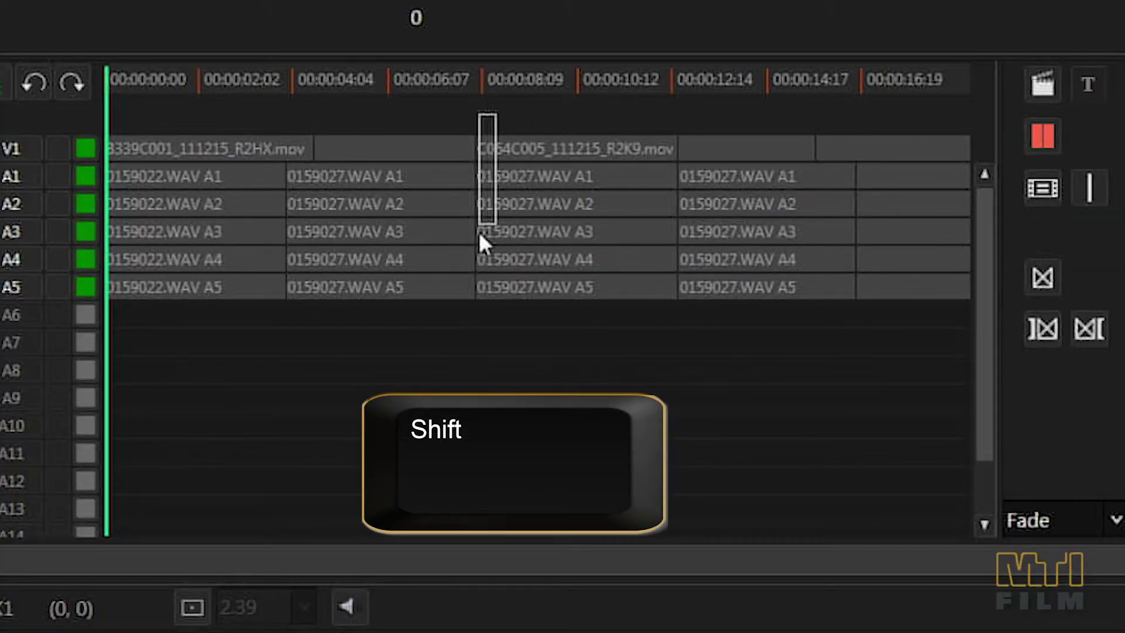
drag(480, 321, 520, 231)
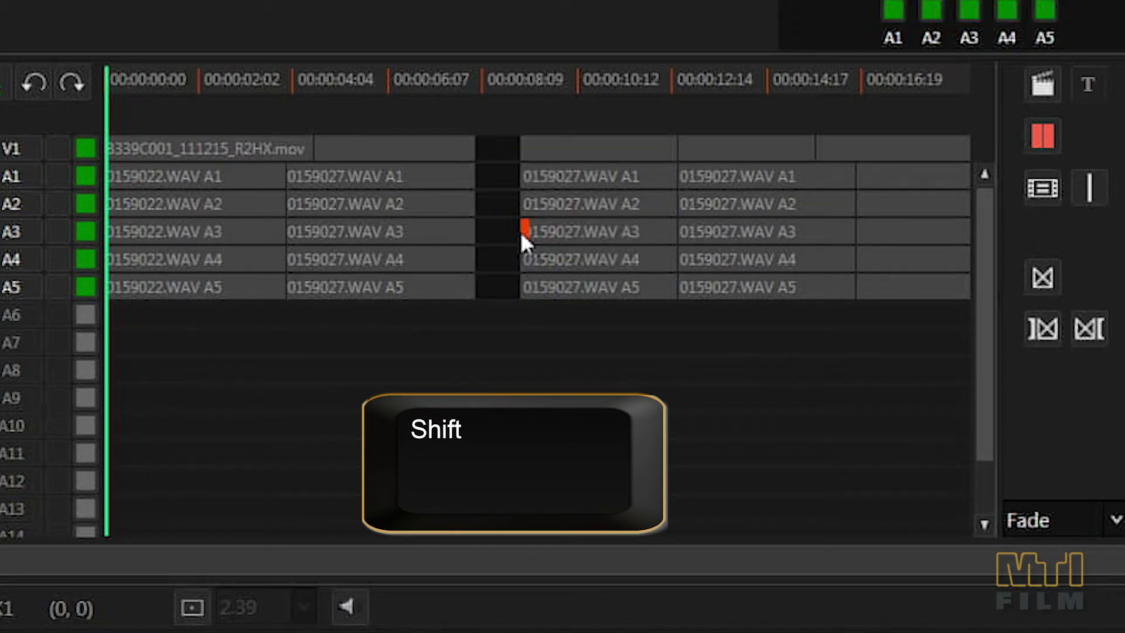
Roll the cut before clip C064C005_111215_R2K9.mov to a later point across V1 and A1–A5, and undo the rolling trim.
drag(507, 106, 468, 337)
drag(474, 259, 538, 257)
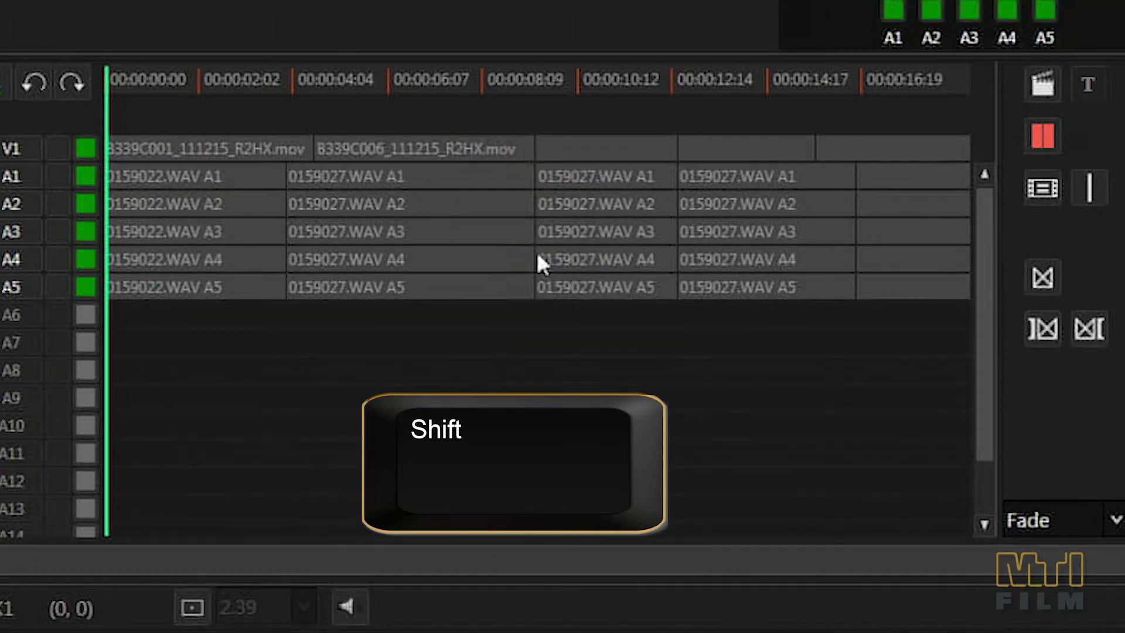
key(ctrl+z)
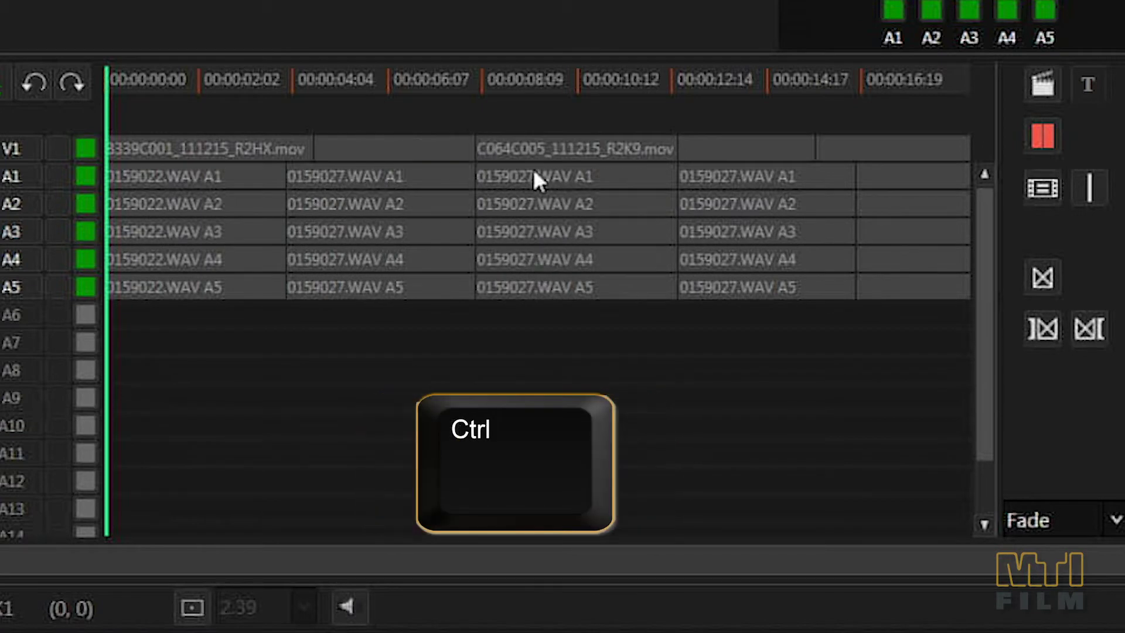
Ripple trim the starts of clip C064C005_111215_R2K9.mov and its A1–A5 audio clips together.
ctrl+click(478, 314)
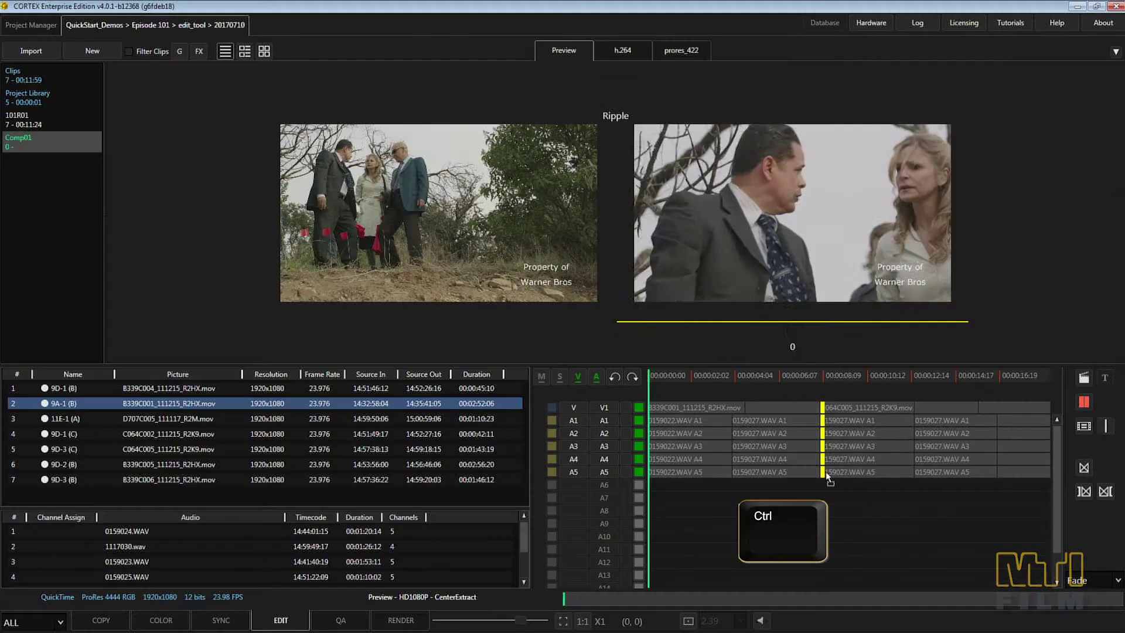
drag(484, 288, 522, 295)
drag(841, 472, 841, 469)
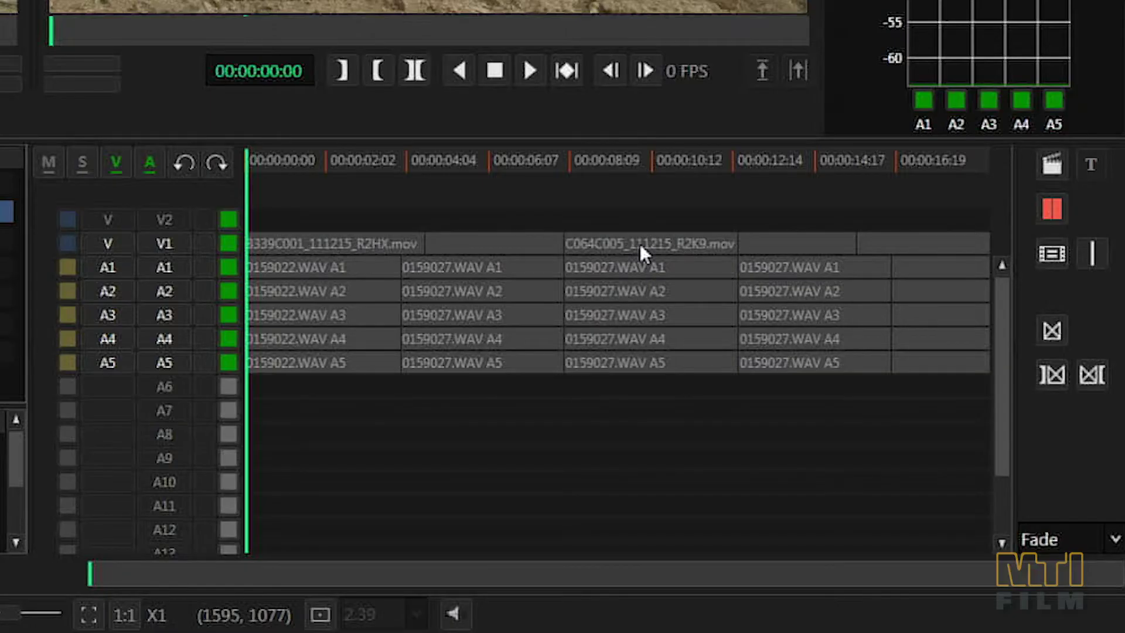
Try moving clip C064C005_111215_R2K9.mov to V2, and try moving it earlier together with its A1–A5 audio clips.
drag(640, 243, 574, 219)
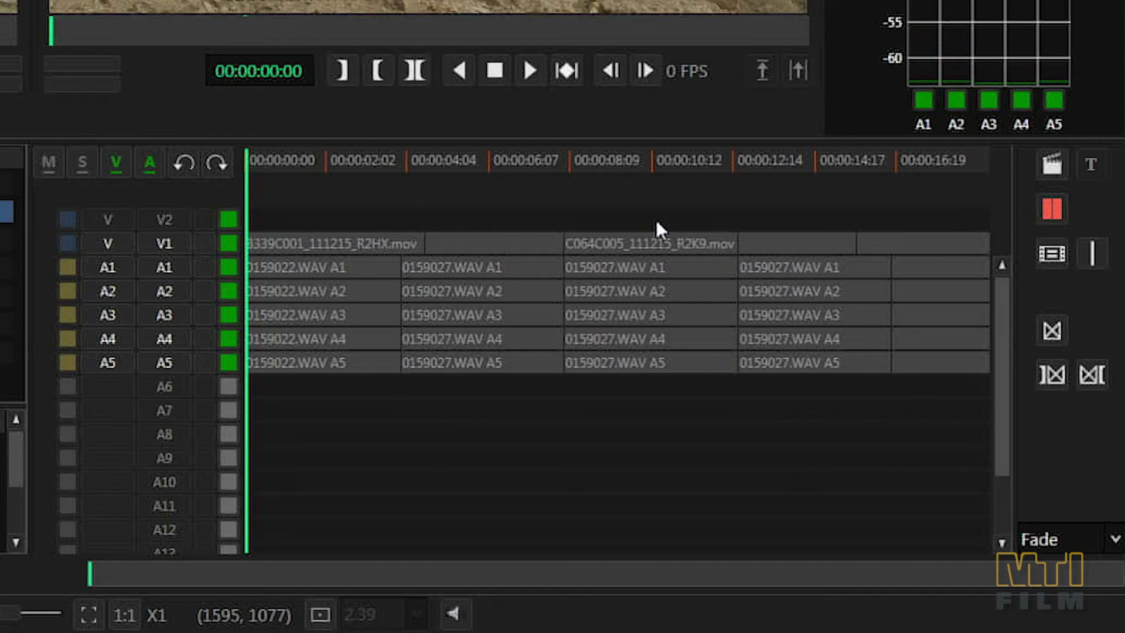
drag(664, 204, 631, 402)
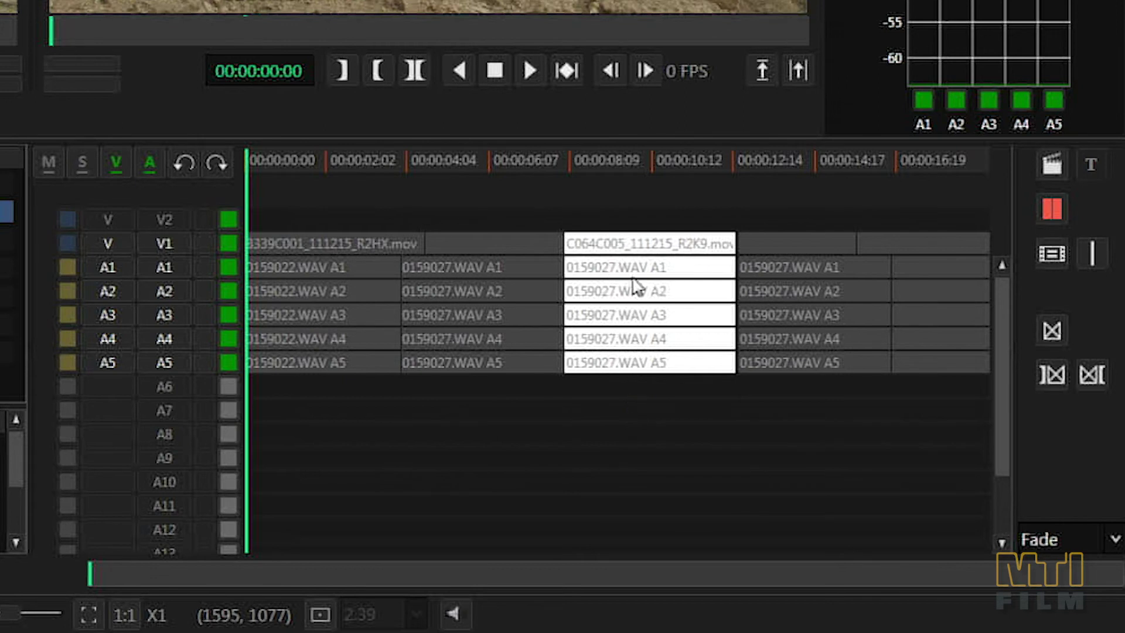
drag(627, 246, 588, 246)
key(ctrl+z)
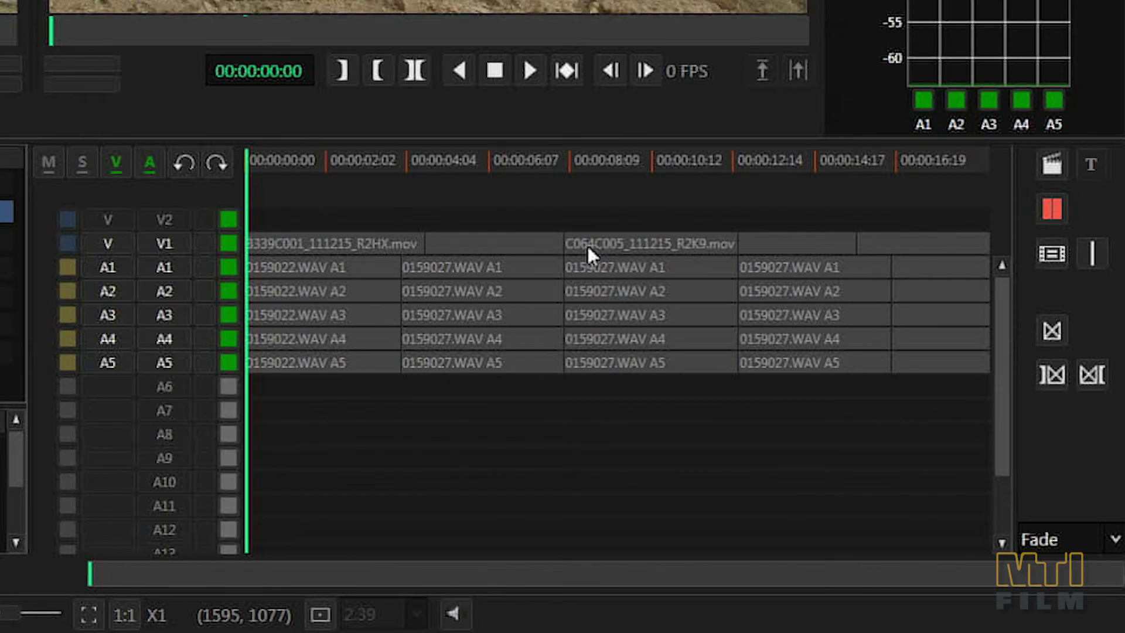
Lift clip C064C005_111215_R2K9.mov out of V1, leaving a gap, and undo the lift.
click(588, 242)
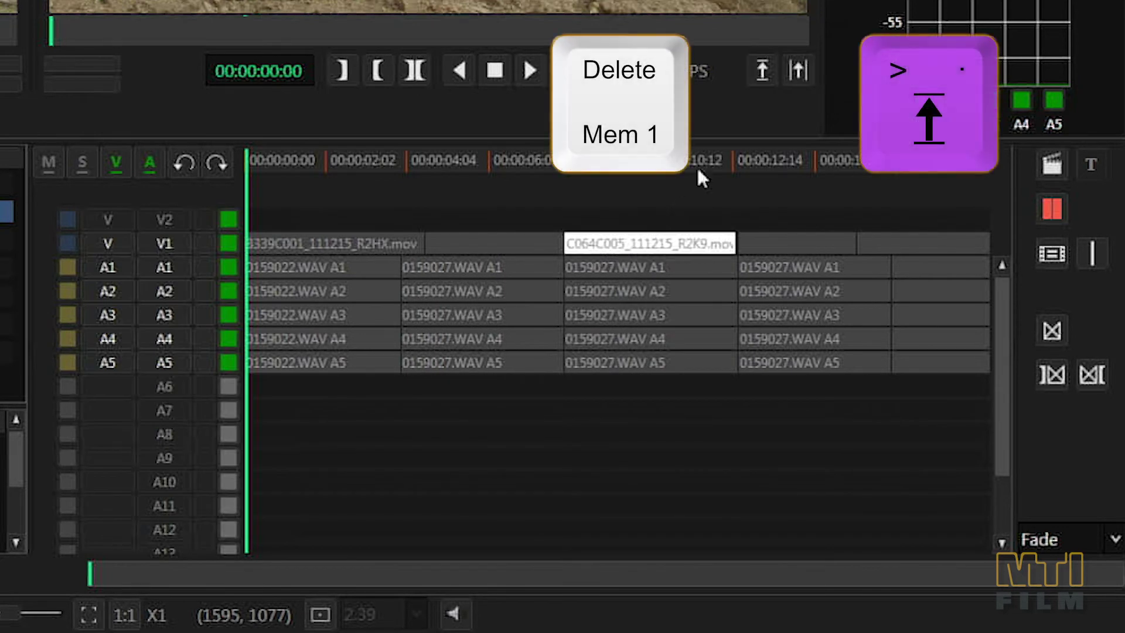
click(761, 68)
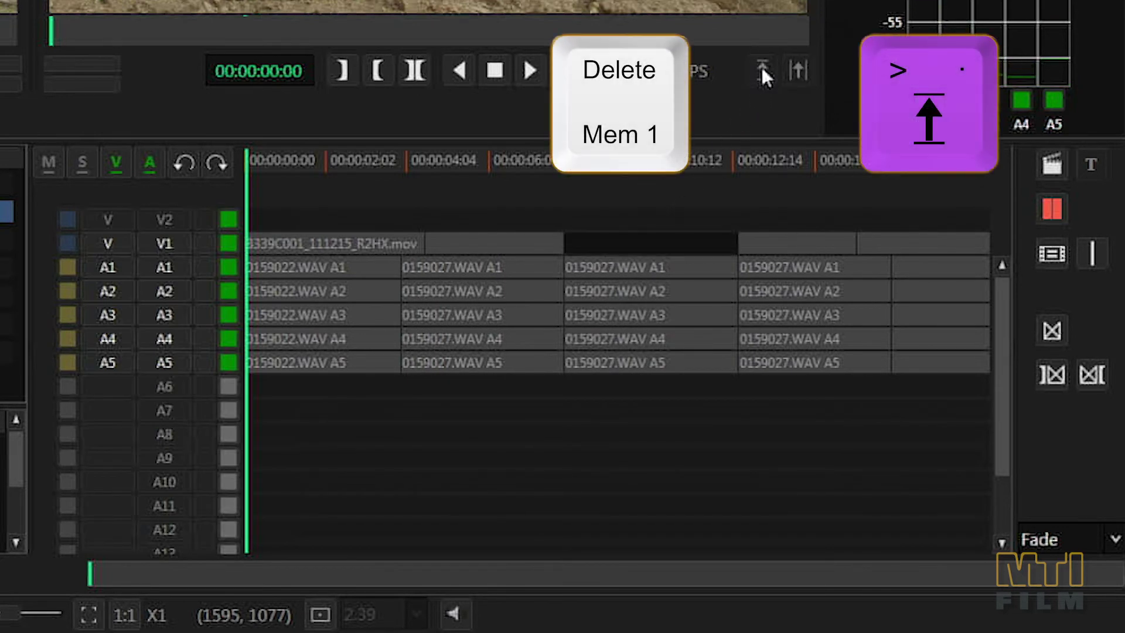
key(ctrl+z)
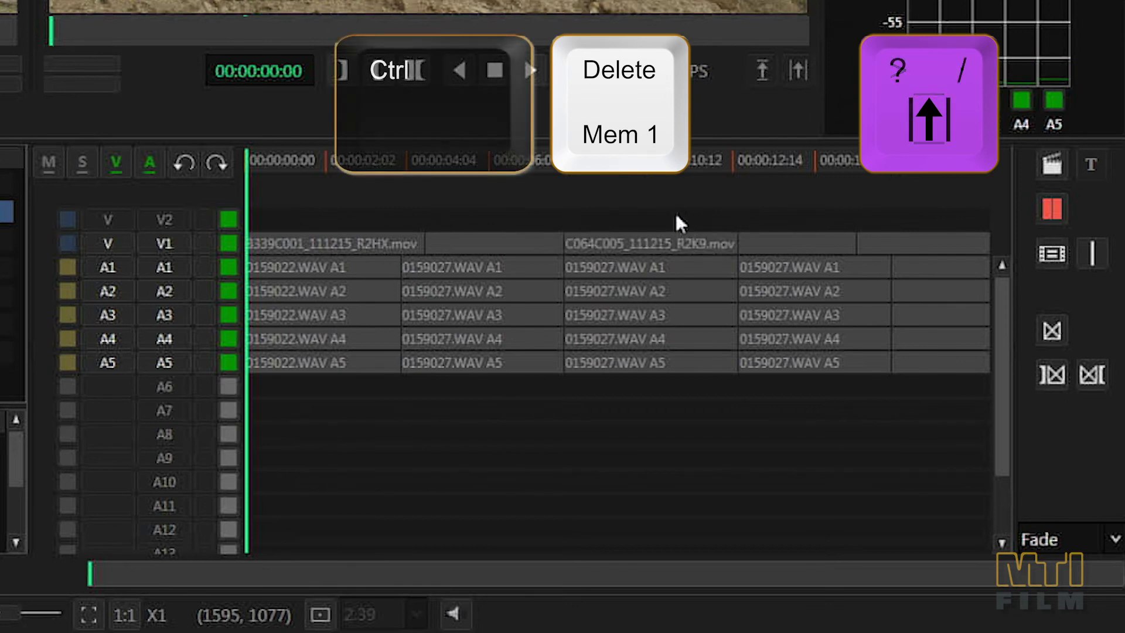
Extract clip C064C005_111215_R2K9.mov and its A1–A5 audio clips from the timeline, closing the gap.
drag(668, 202, 625, 395)
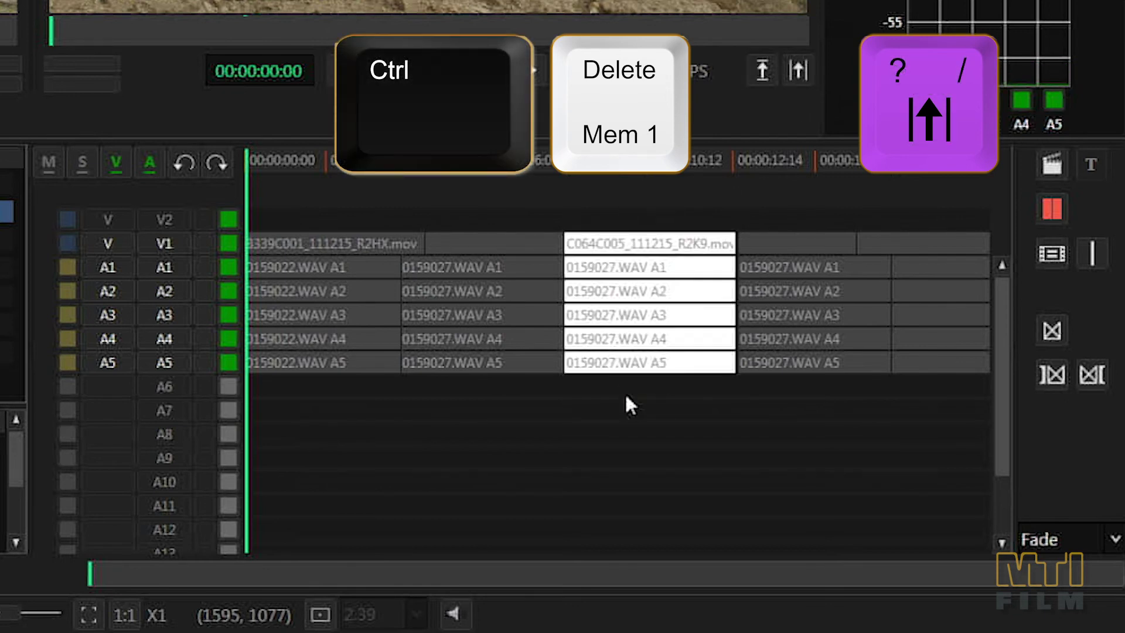
click(797, 70)
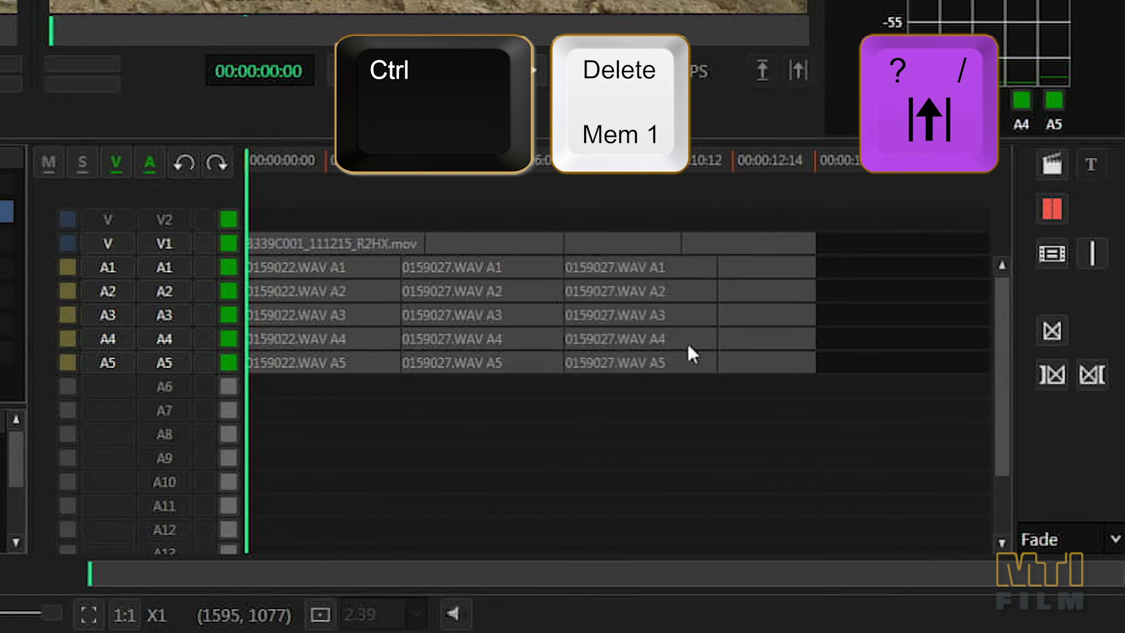